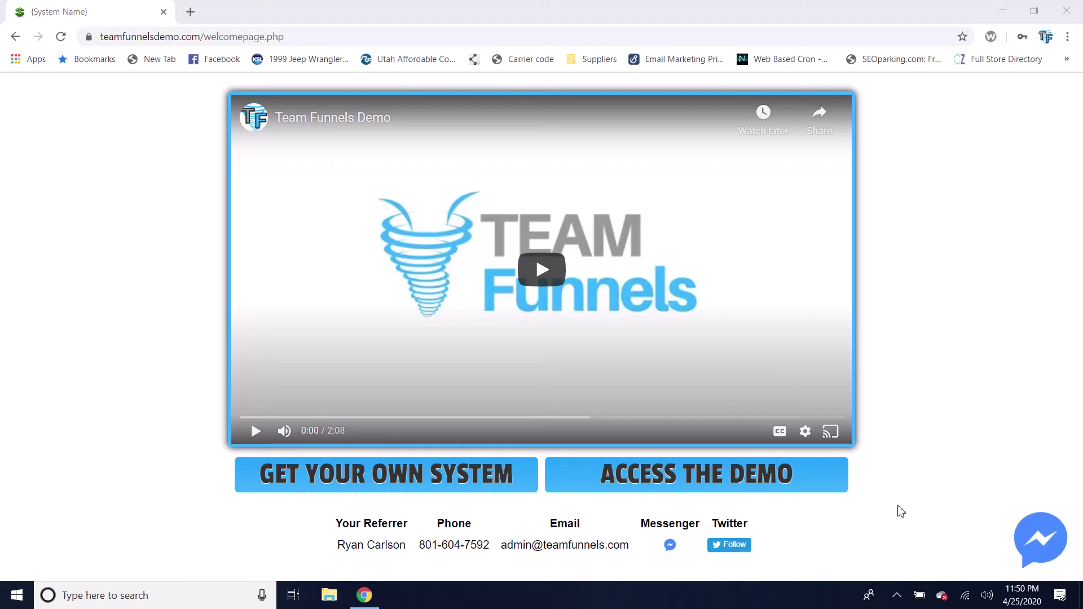
- Open the demo's system links page, browse the funnel page URLs and highlight the referral URL
click(726, 480)
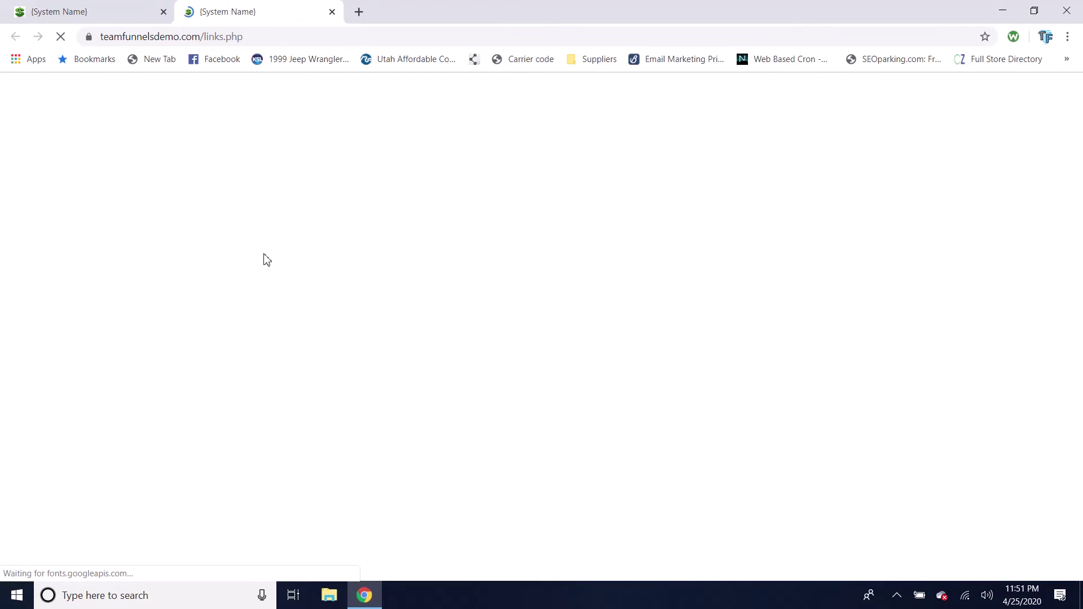
scroll(841, 330, down, 2)
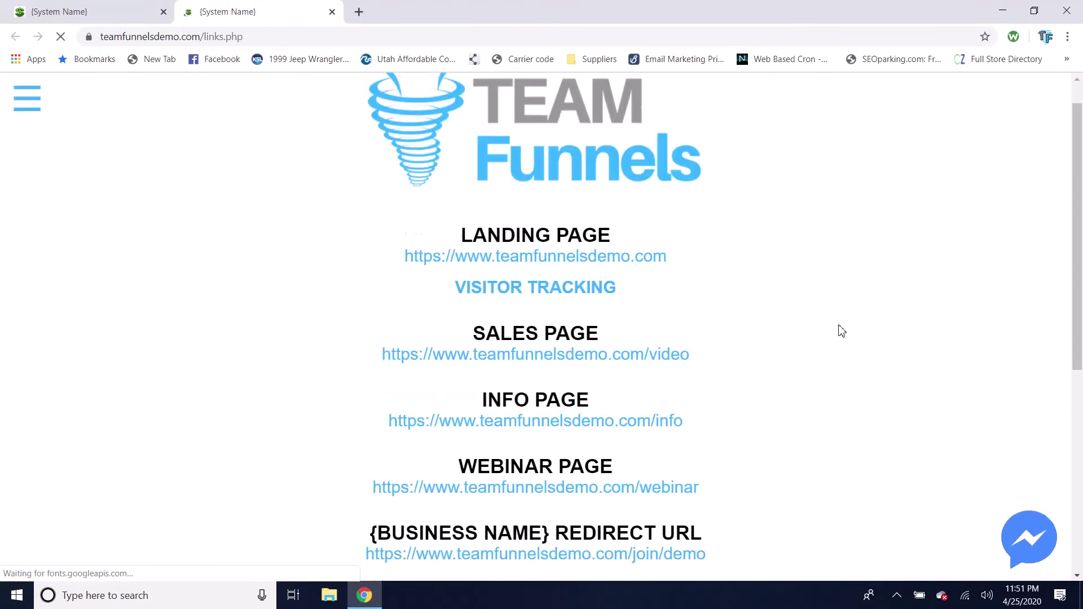
scroll(840, 330, down, 3)
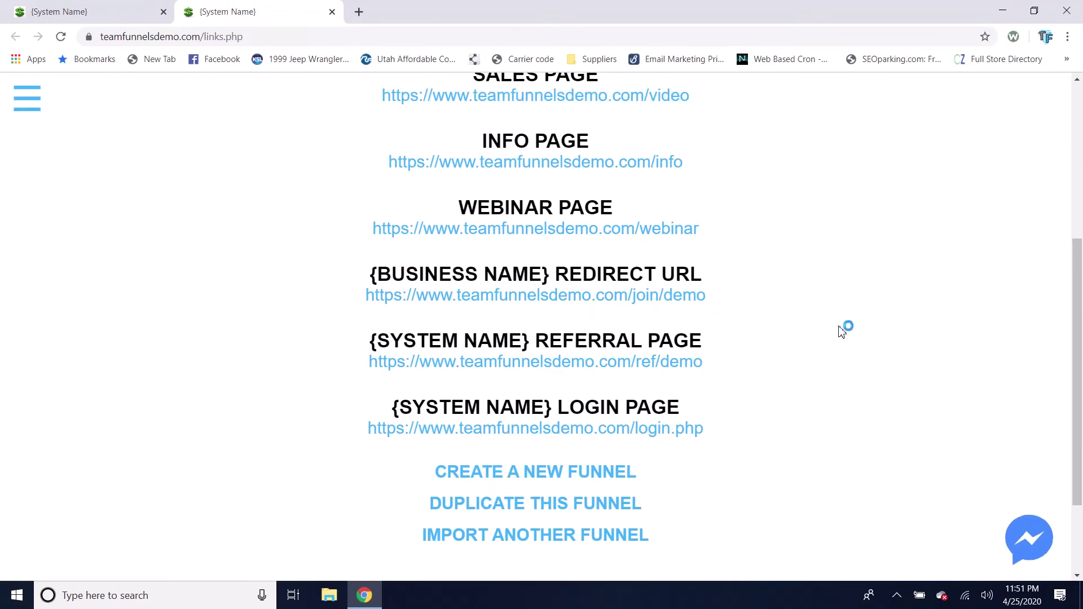
scroll(842, 331, up, 4)
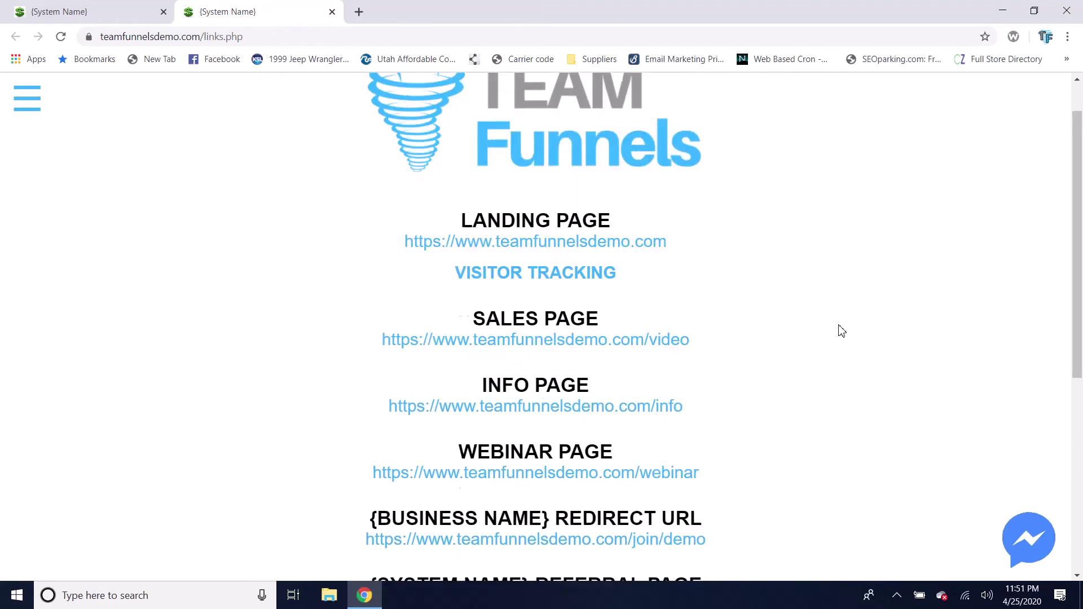
scroll(842, 331, down, 3)
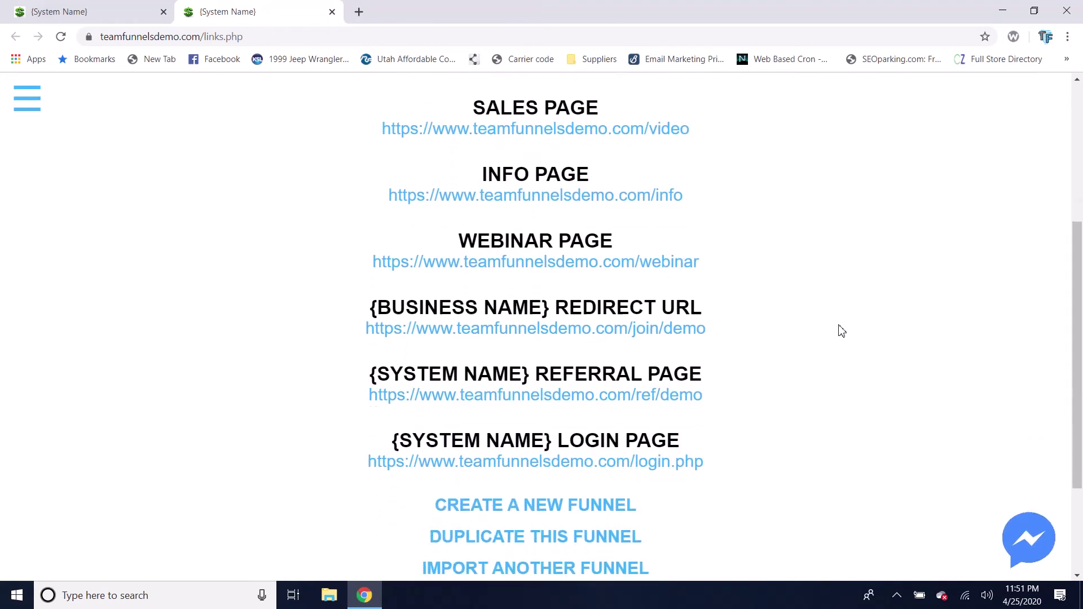
scroll(842, 331, down, 1)
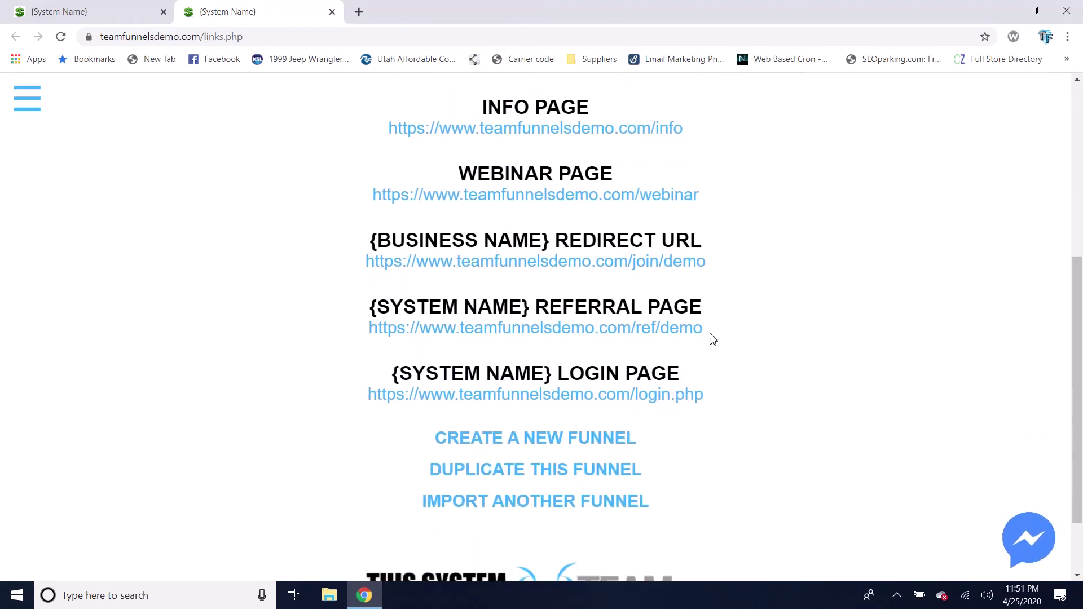
drag(710, 338, 367, 336)
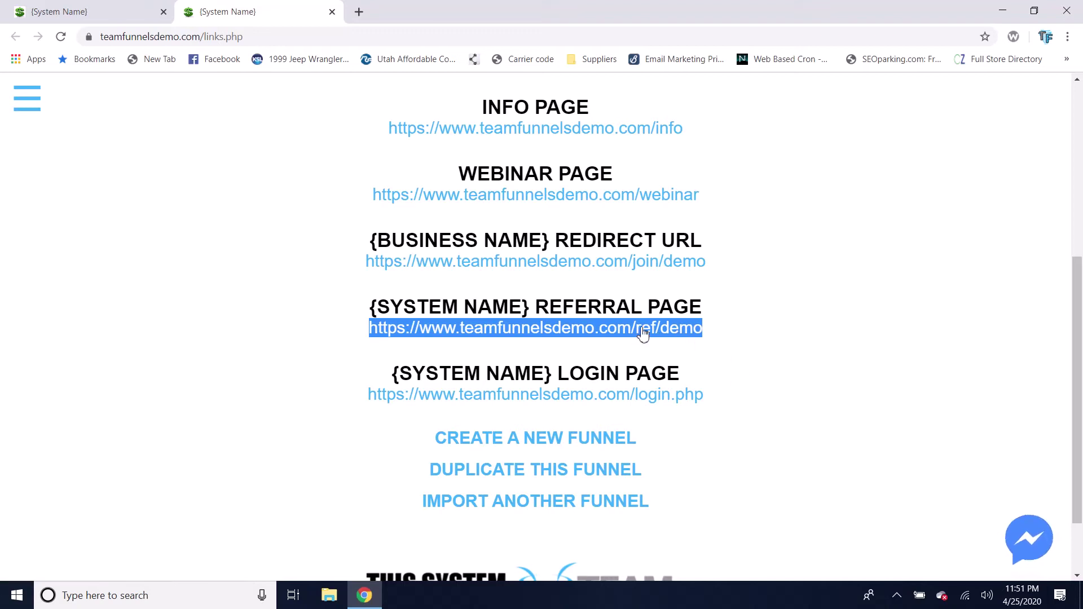
click(775, 346)
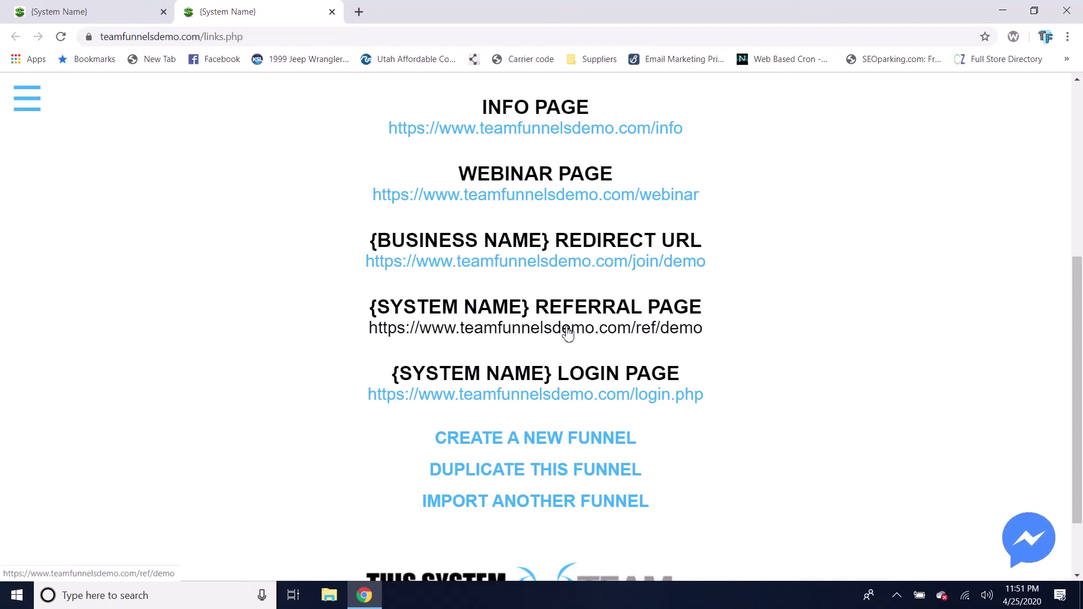
- Return to the top of the links page and open the sidebar navigation menu
scroll(149, 222, up, 1)
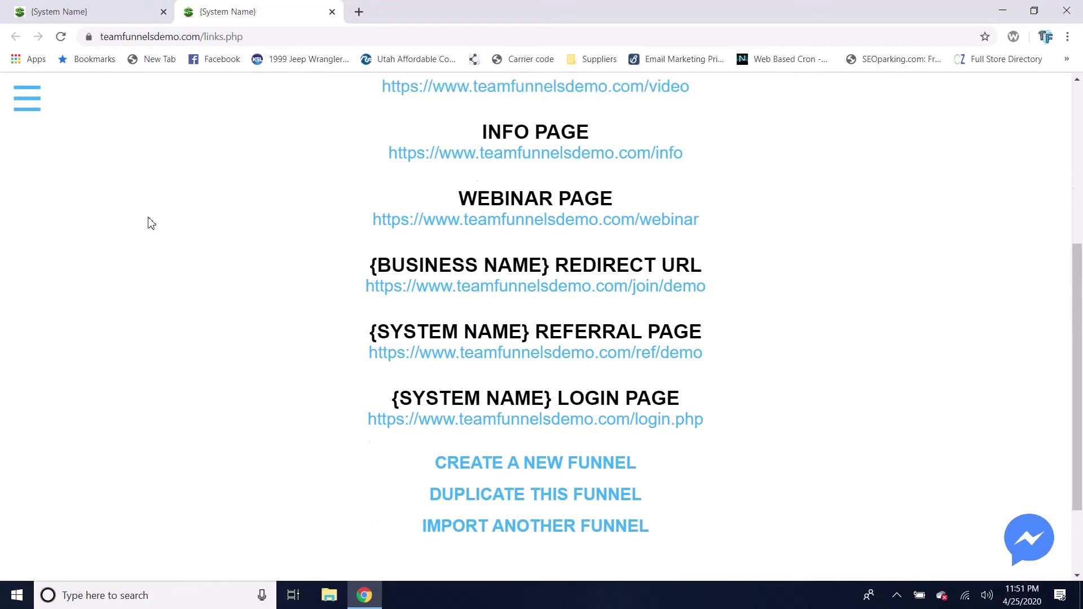
scroll(151, 224, up, 5)
click(33, 113)
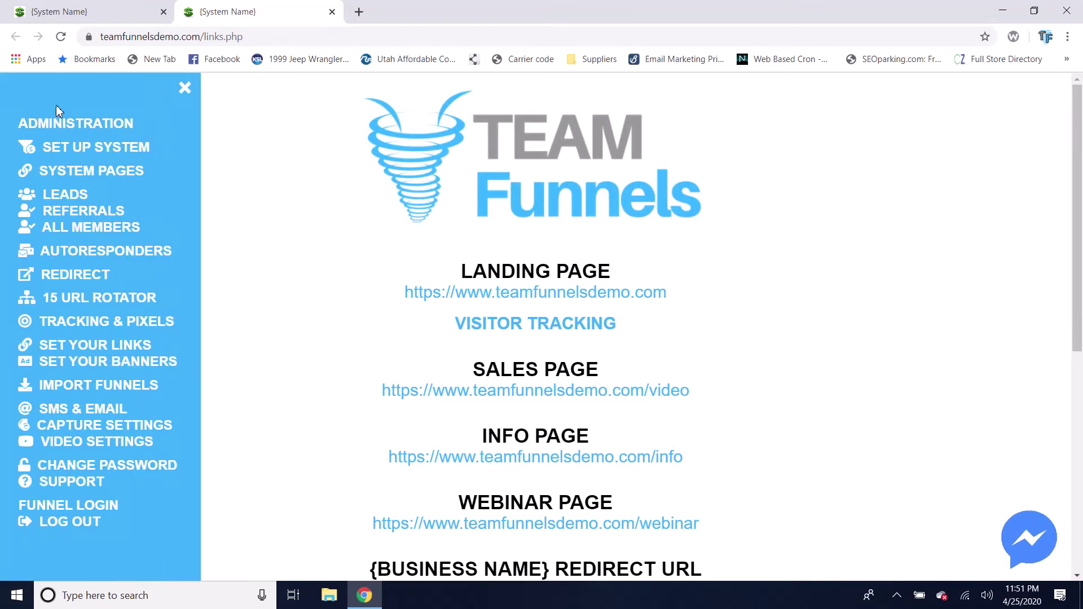
- Go to the administration area and review the Members Area colour fields, support URL and script box
click(100, 129)
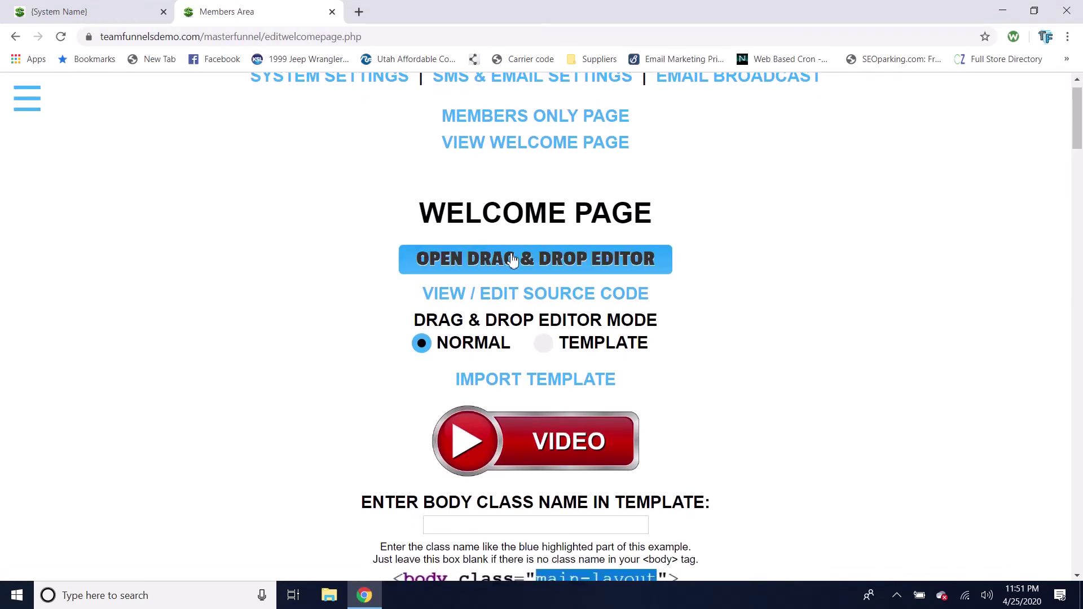
scroll(778, 292, down, 12)
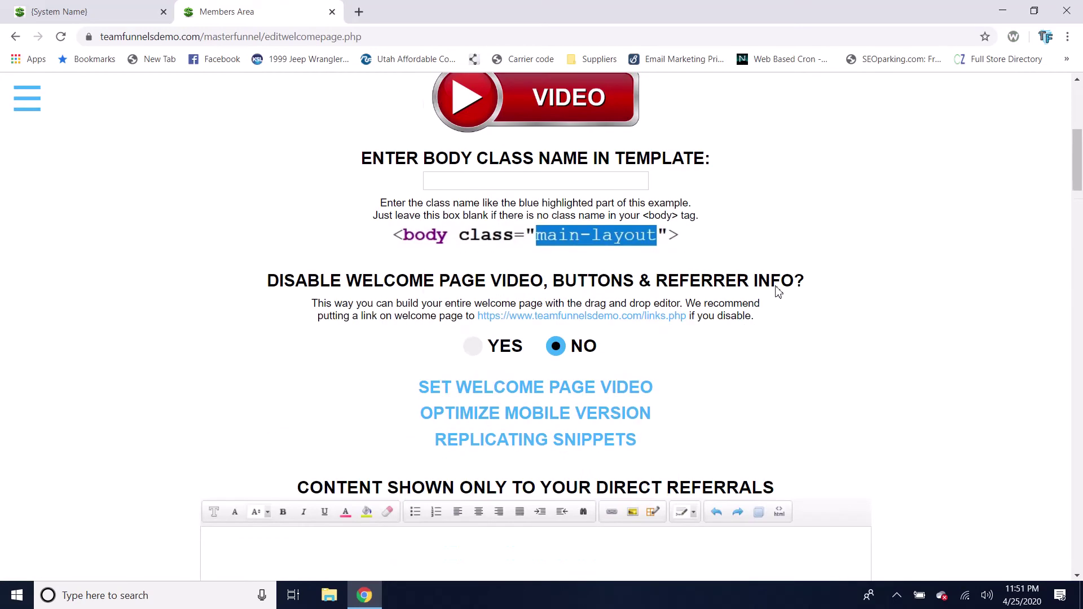
scroll(890, 387, down, 9)
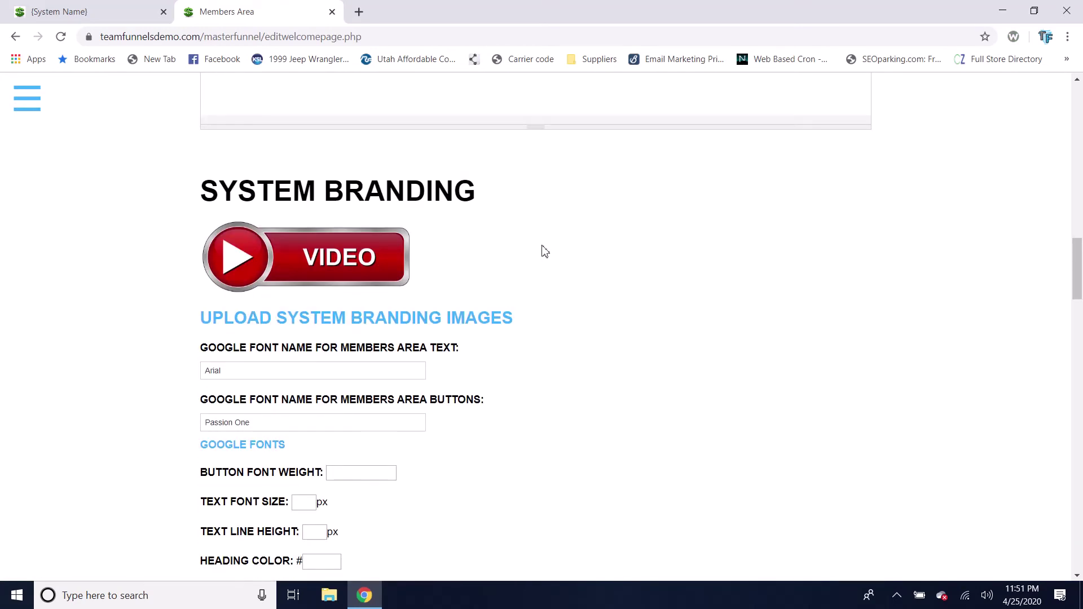
scroll(539, 265, down, 1)
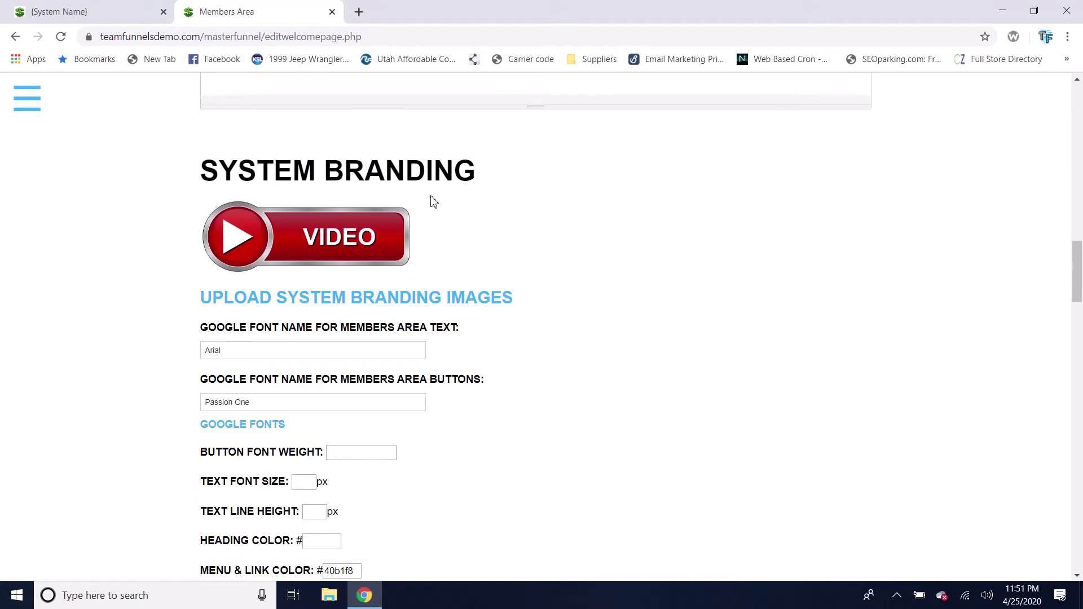
scroll(417, 169, down, 1)
scroll(457, 163, down, 2)
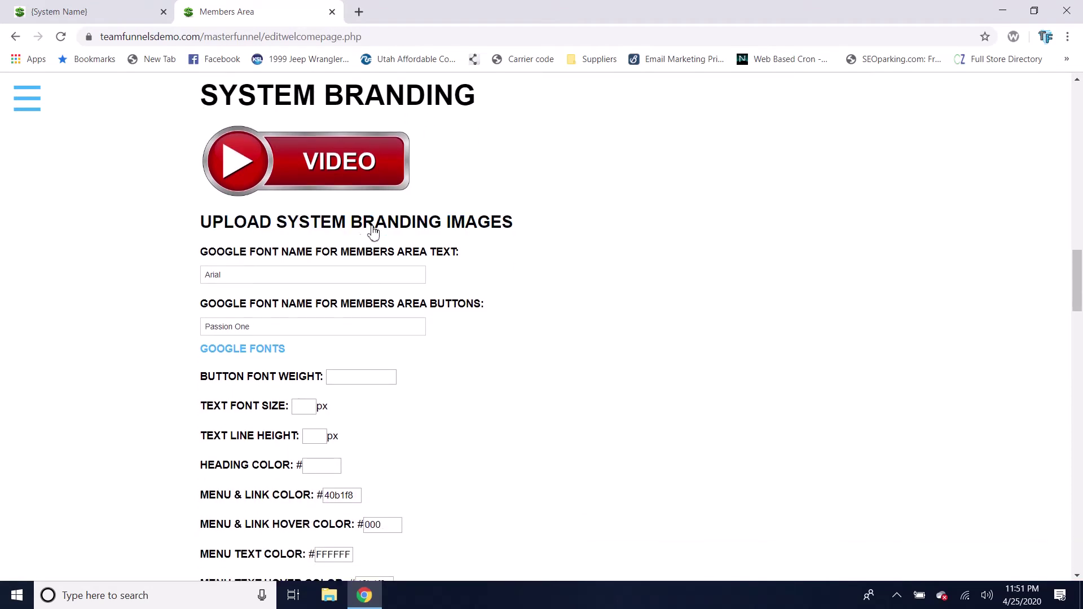
scroll(560, 292, down, 2)
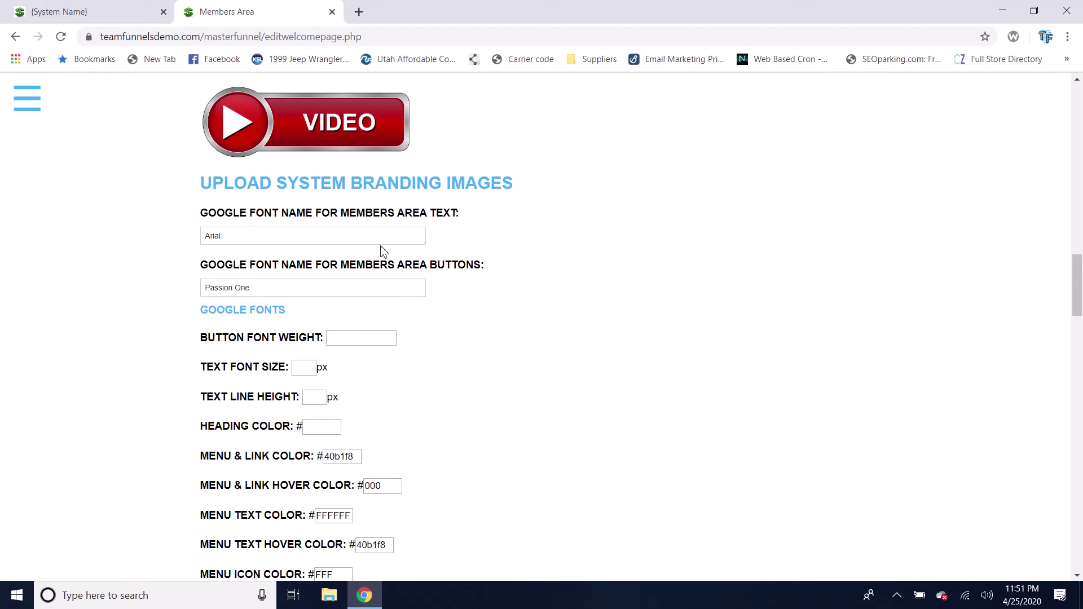
scroll(495, 354, down, 3)
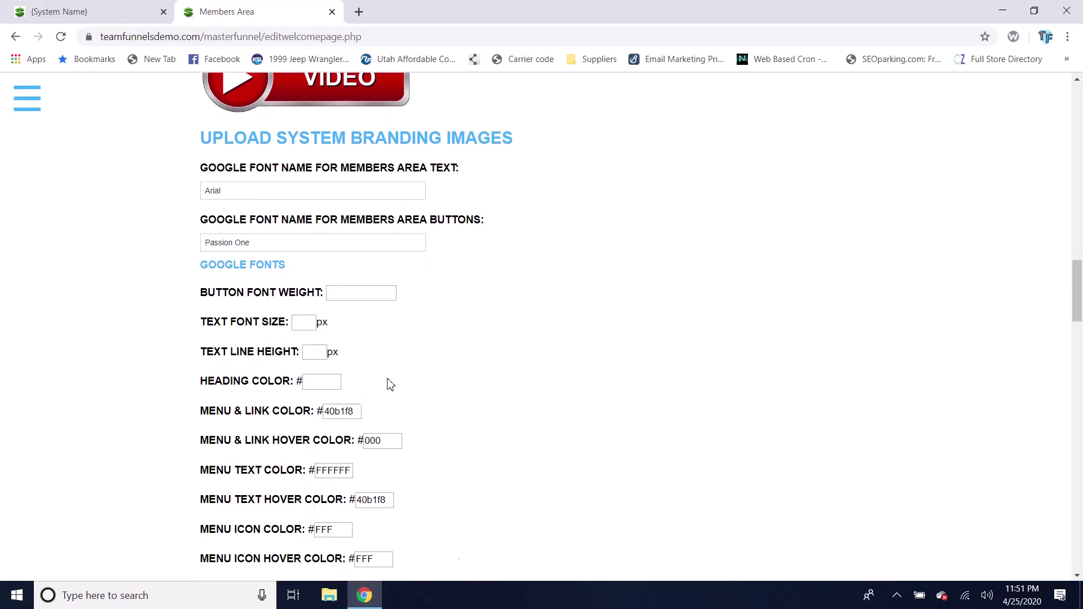
scroll(482, 393, down, 2)
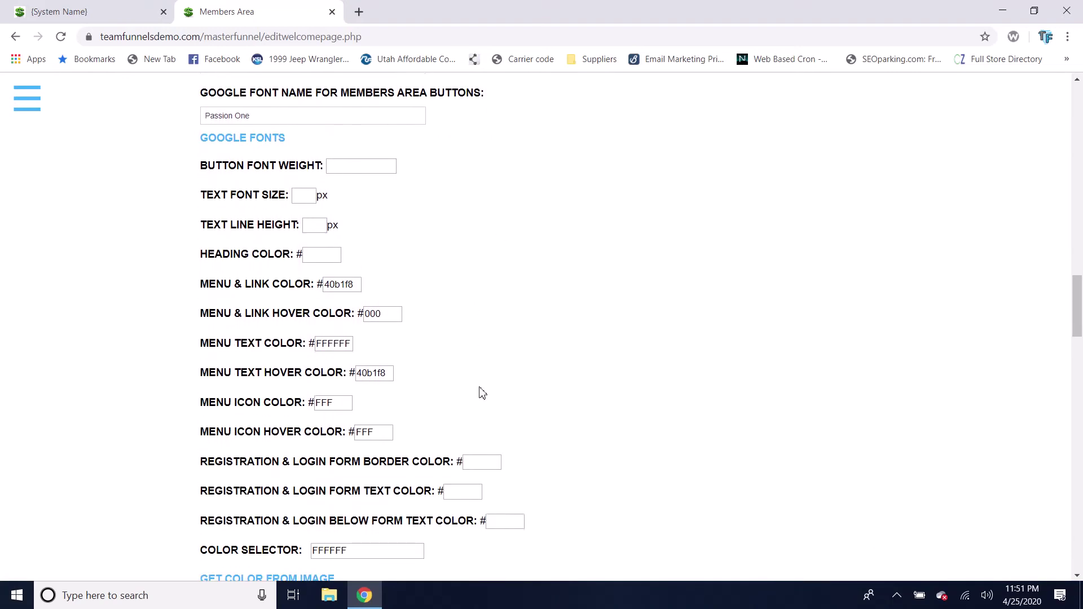
scroll(482, 393, down, 1)
scroll(546, 419, up, 1)
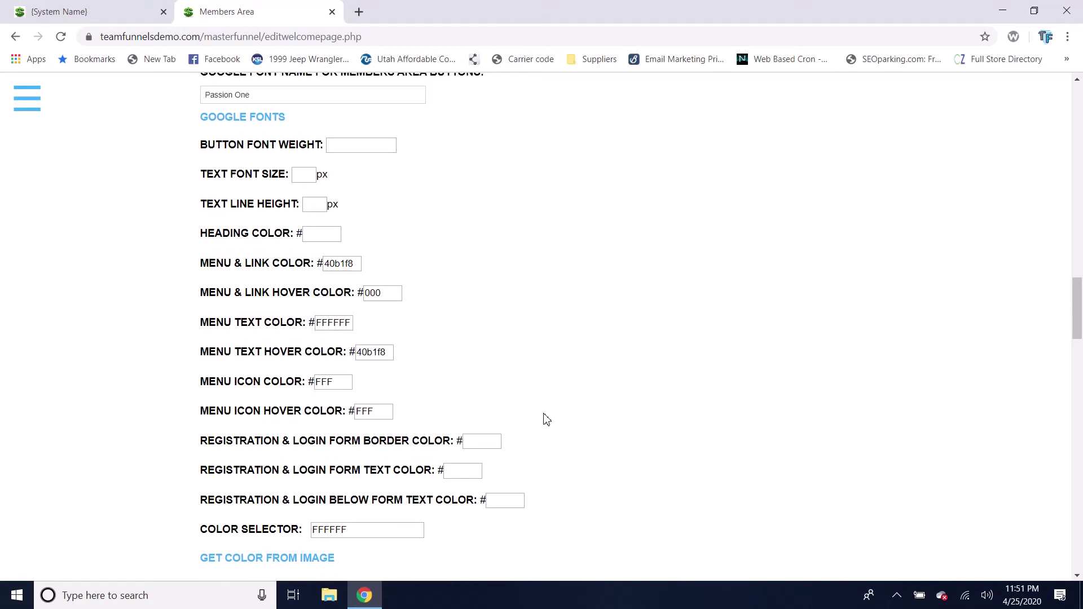
scroll(546, 419, down, 1)
scroll(540, 390, down, 1)
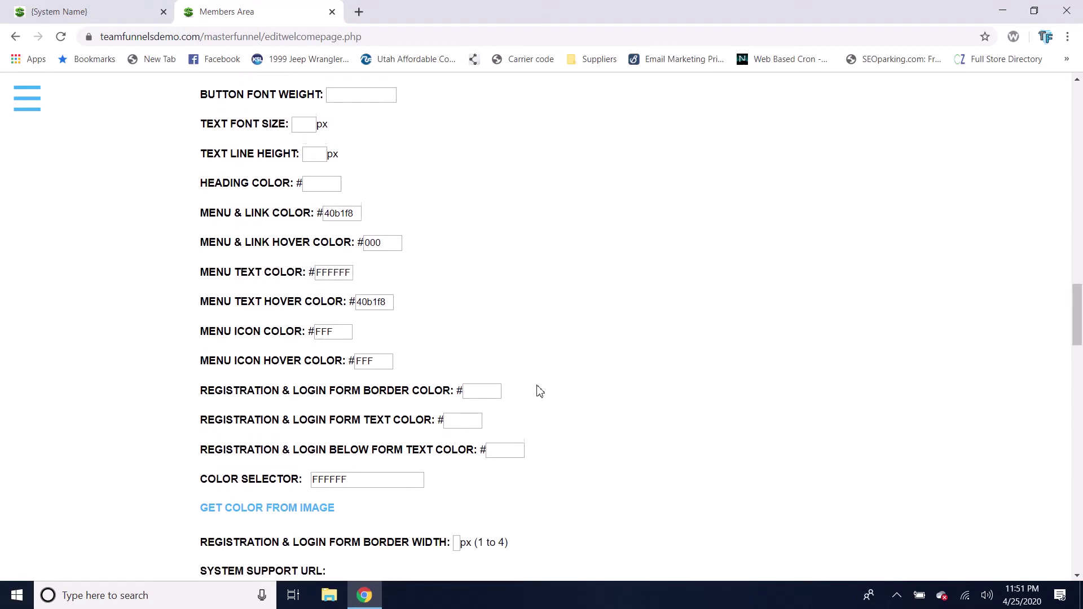
scroll(505, 329, up, 1)
scroll(545, 406, down, 3)
scroll(94, 171, up, 1)
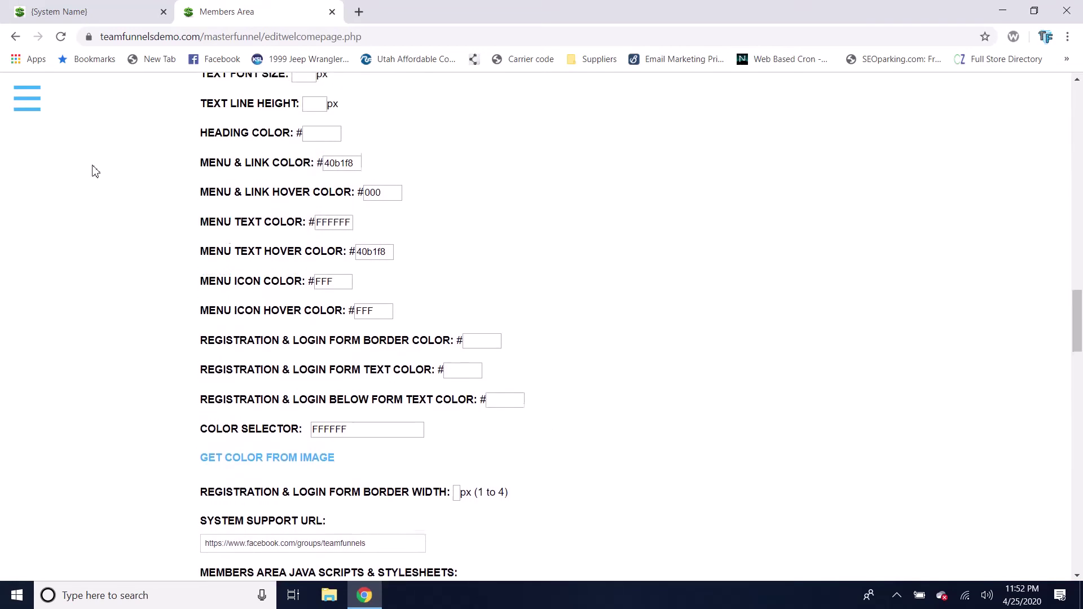
- Bring the MENU EDITOR section and its EDIT MAIN MENU ICONS & LINK TEXT link into view
click(20, 99)
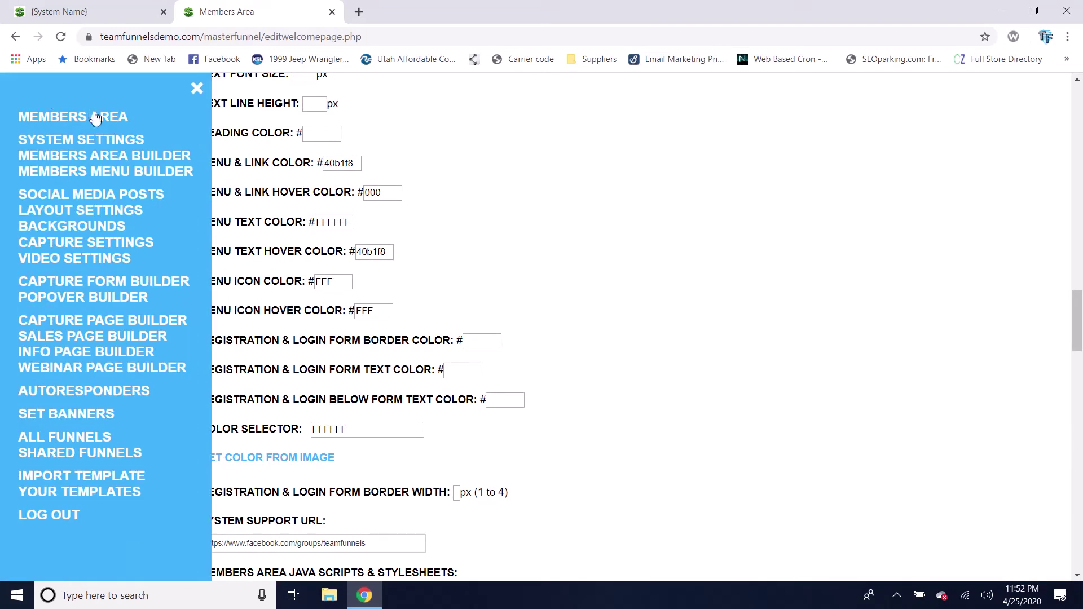
click(198, 91)
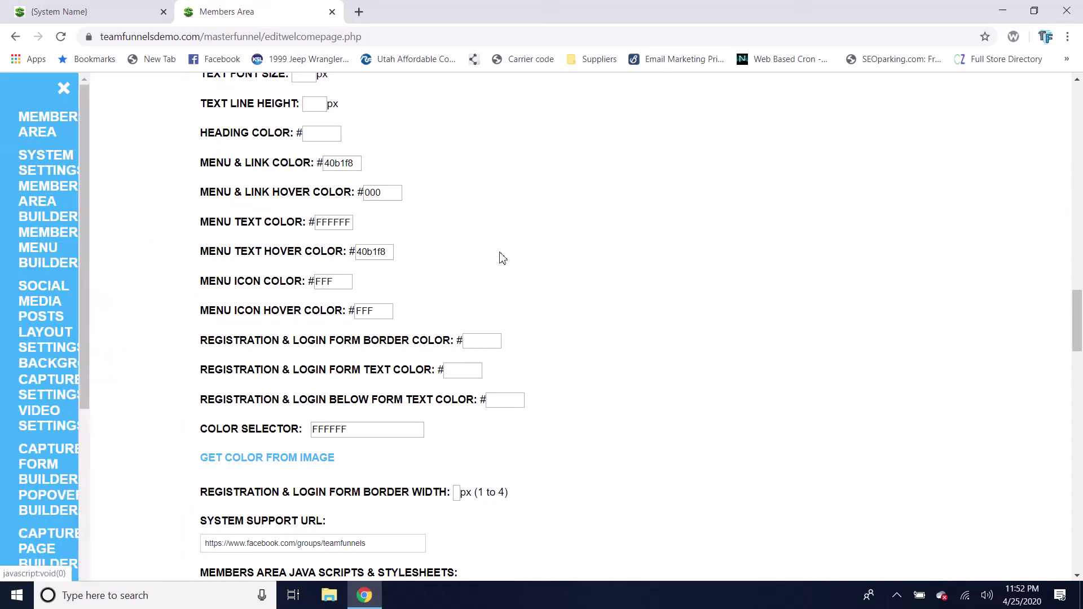
scroll(499, 256, up, 9)
scroll(501, 257, up, 3)
scroll(502, 257, down, 12)
scroll(548, 388, up, 17)
scroll(547, 389, down, 4)
scroll(547, 388, down, 17)
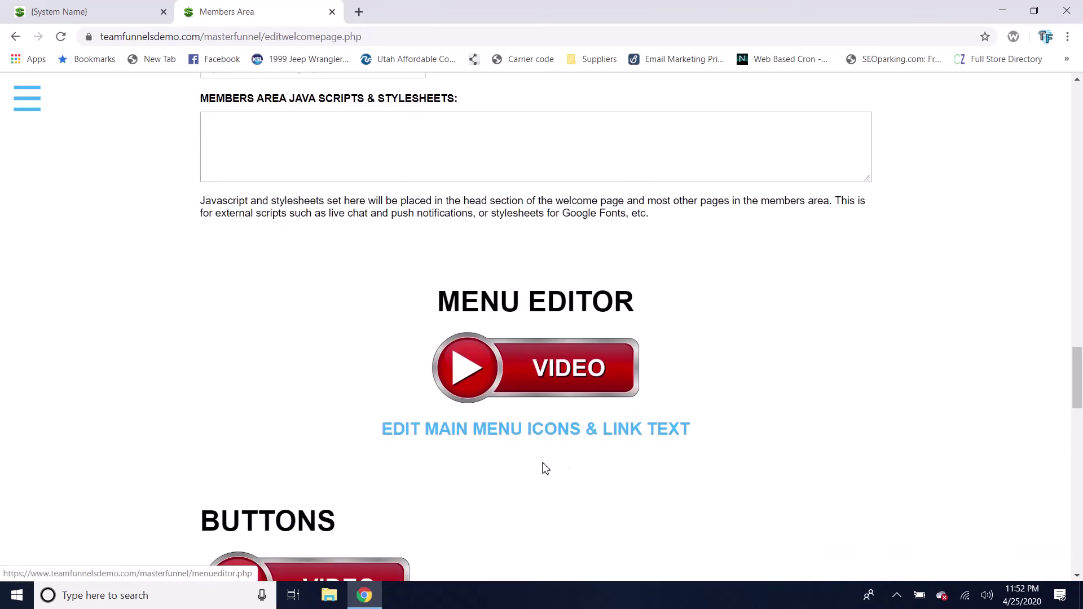
scroll(556, 467, down, 1)
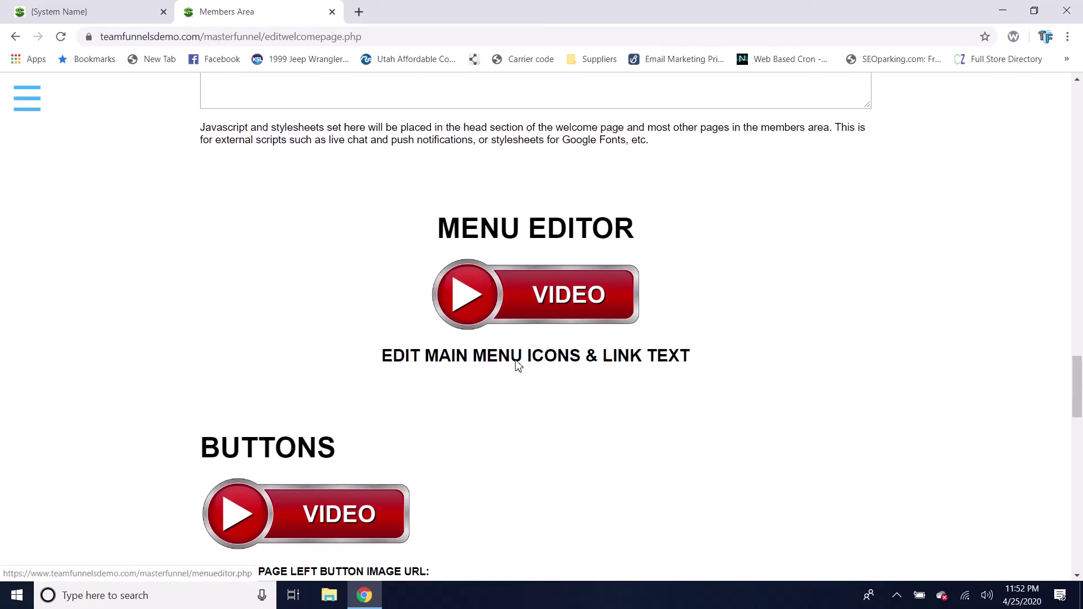
click(518, 366)
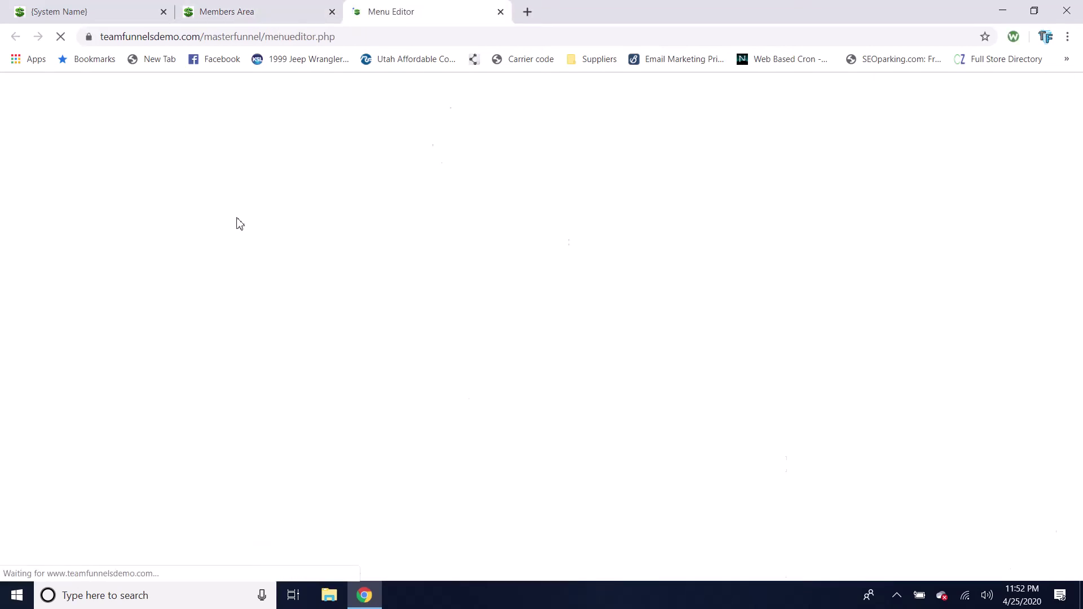
scroll(877, 385, down, 2)
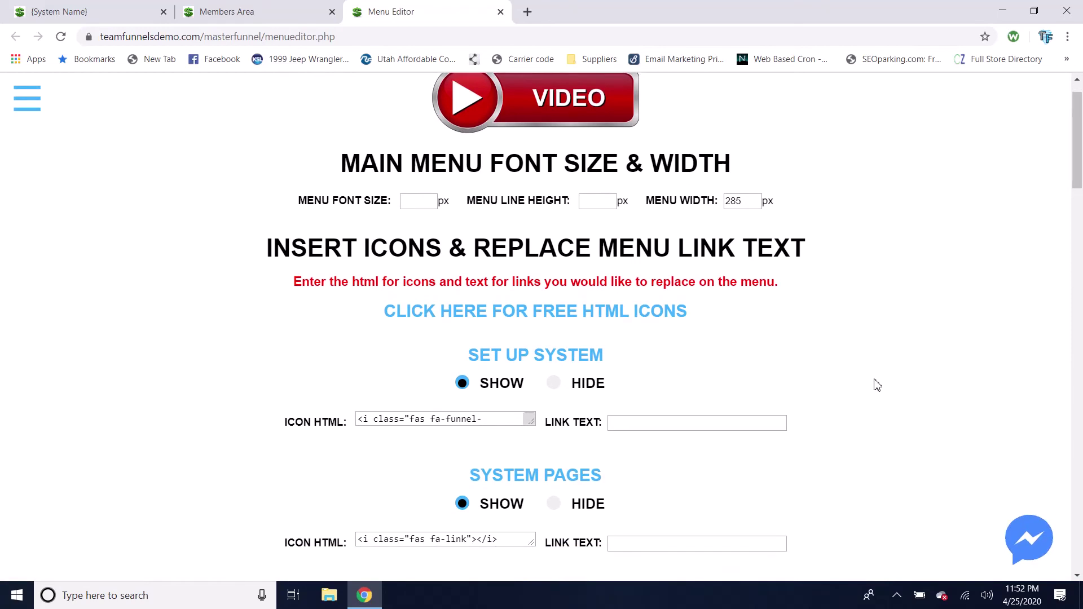
scroll(877, 385, down, 1)
click(27, 101)
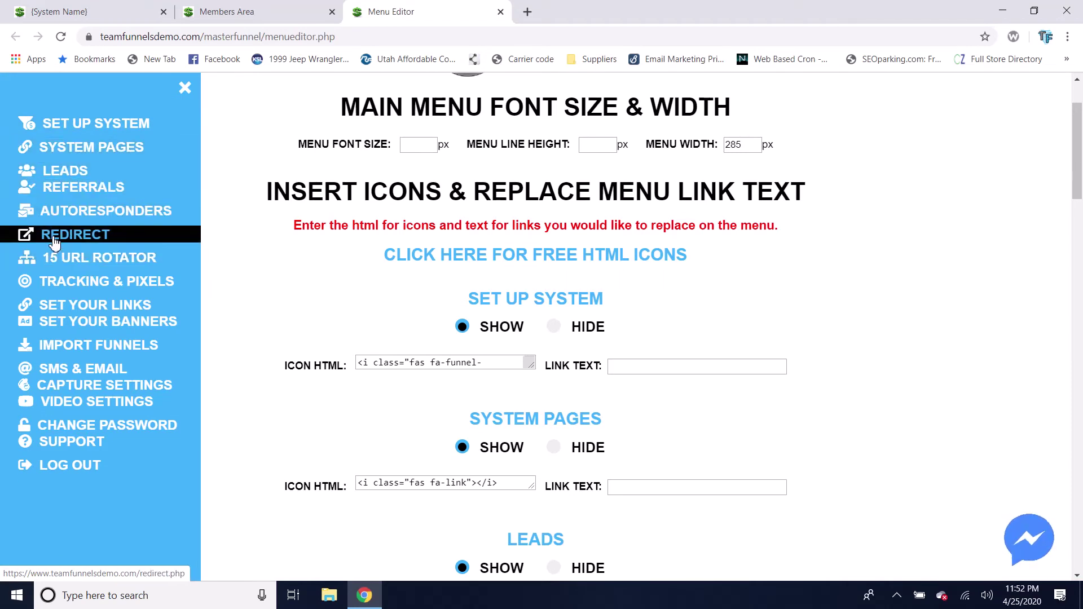
click(87, 259)
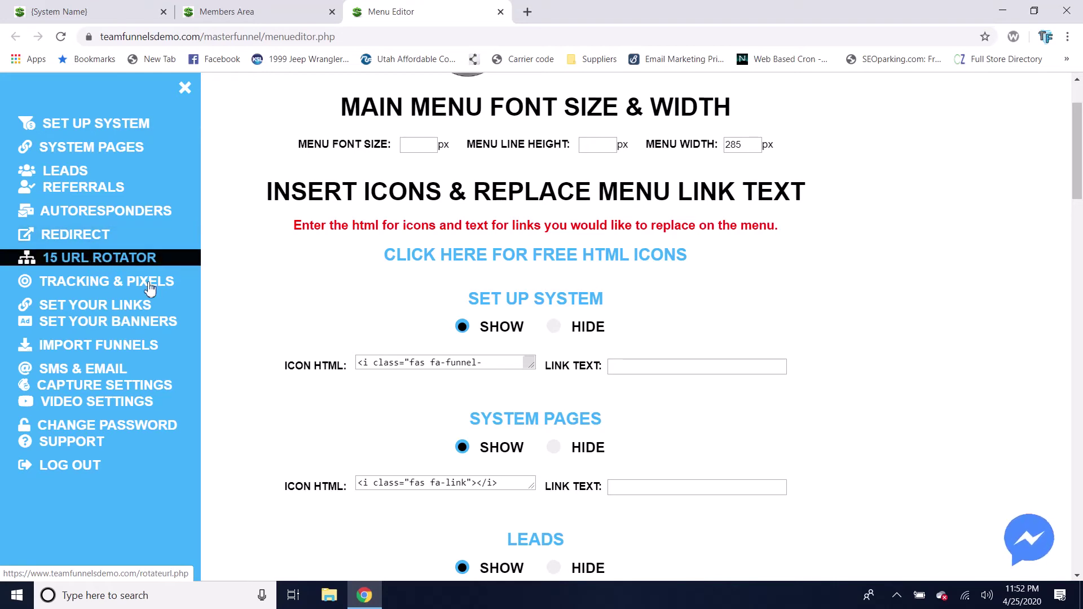
click(104, 309)
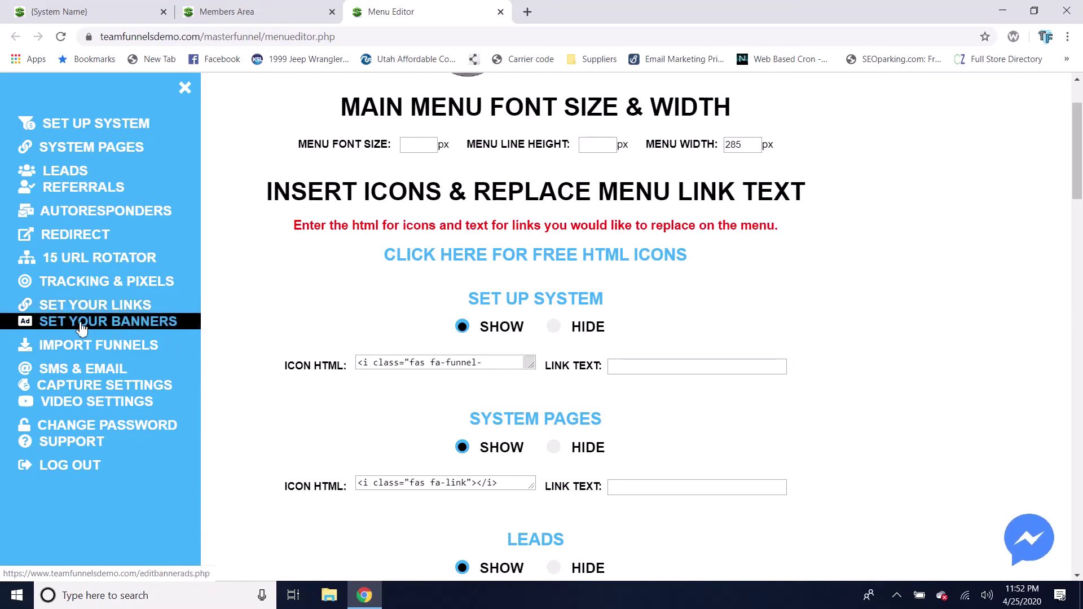
click(185, 91)
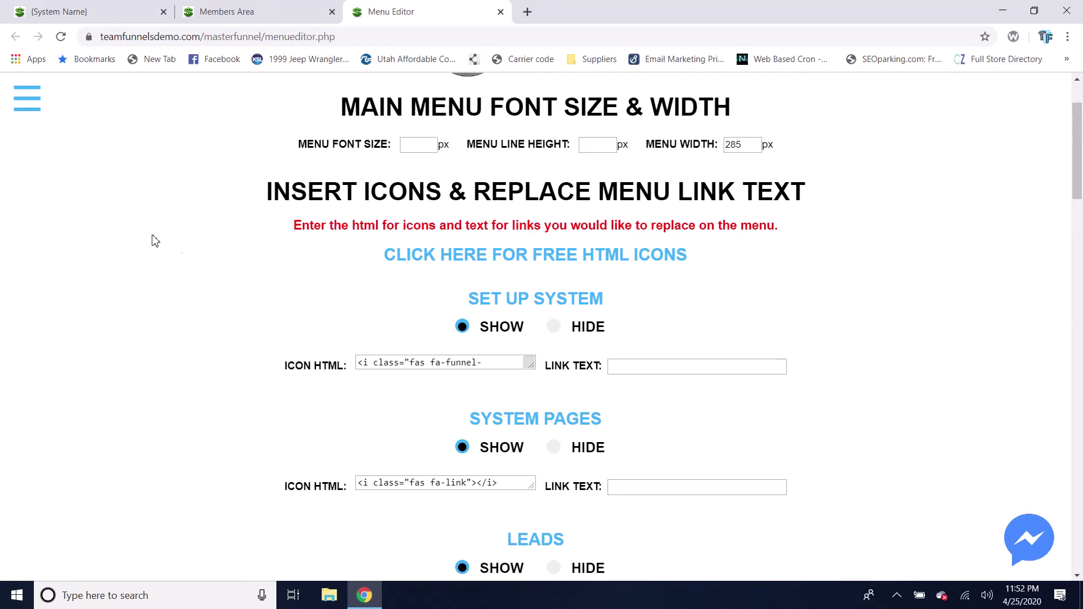
scroll(170, 243, up, 2)
scroll(179, 246, down, 3)
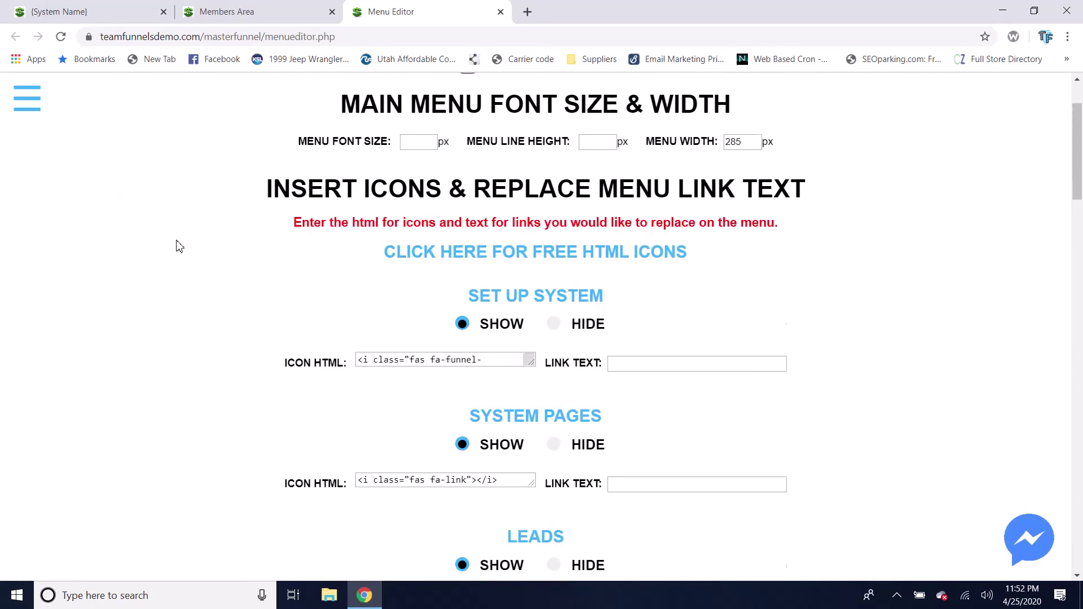
scroll(179, 246, up, 3)
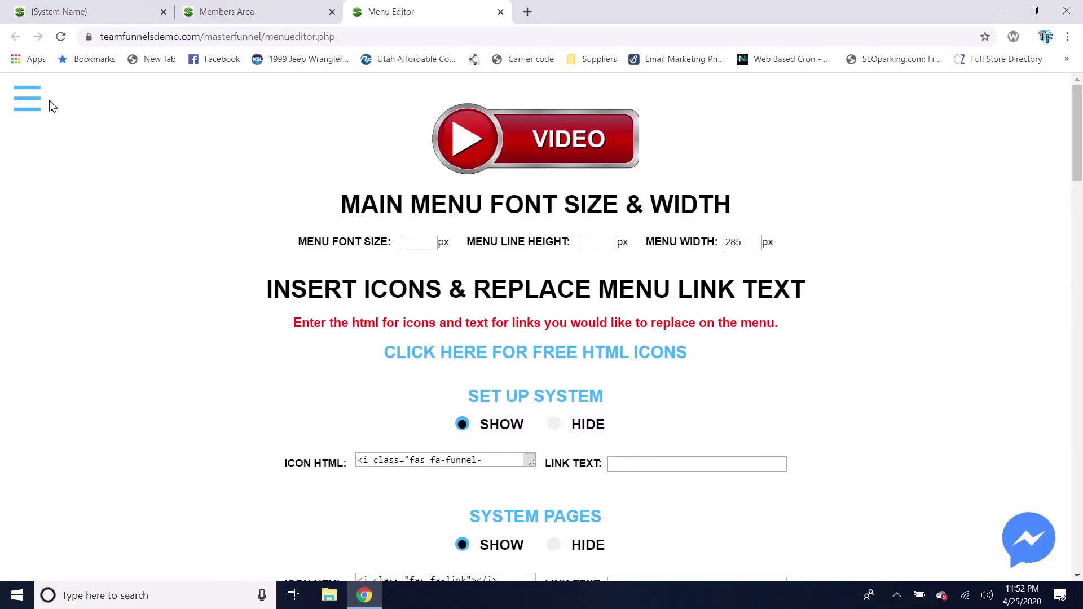
click(299, 11)
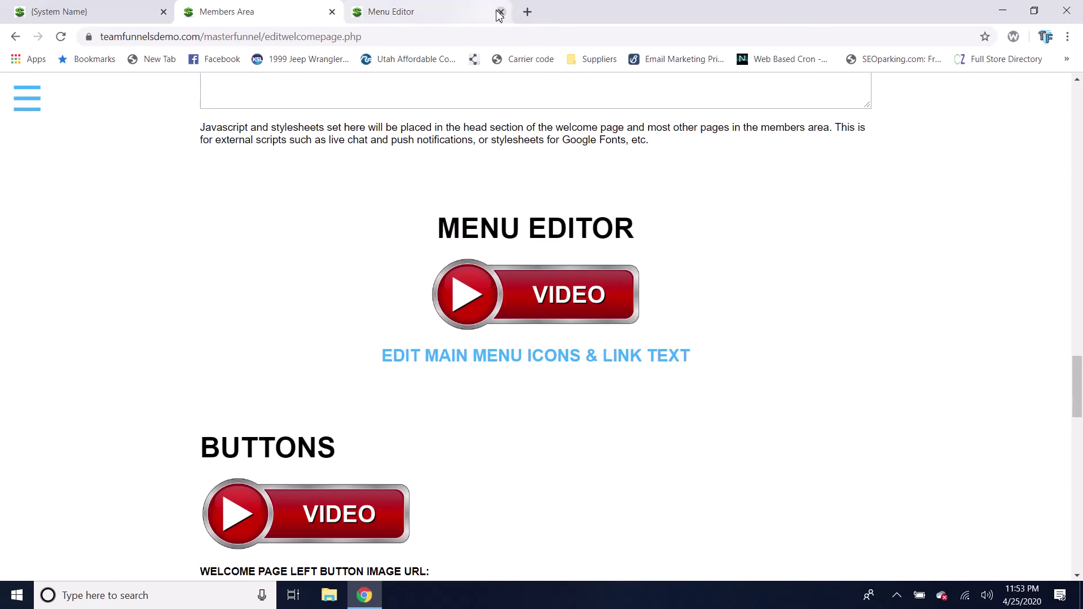
- Close the Menu Editor page and return to the Admin Settings member setup options
click(500, 12)
scroll(94, 180, up, 20)
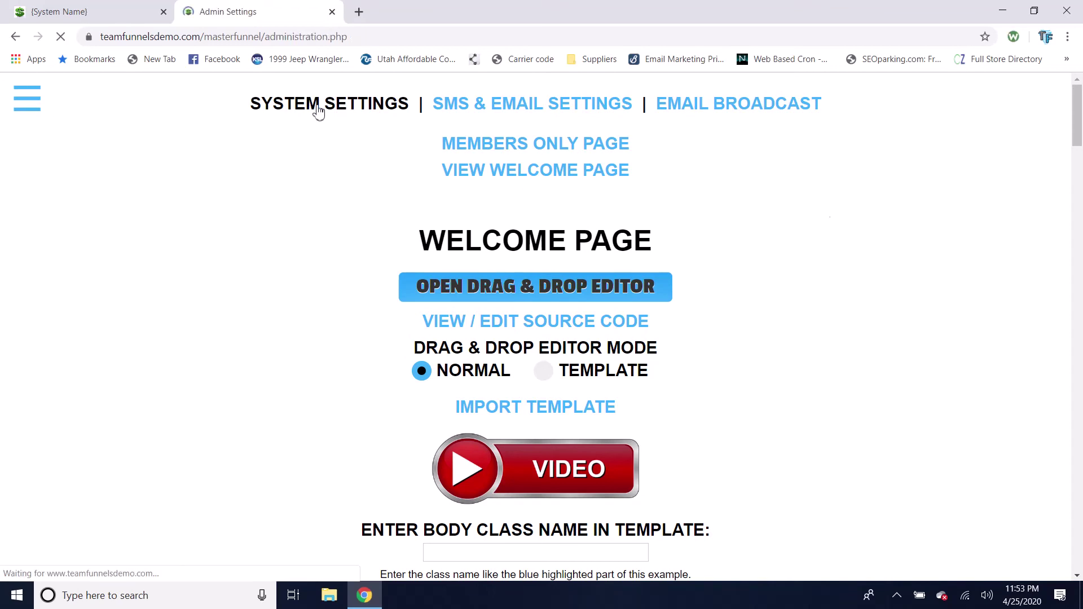
scroll(974, 380, down, 8)
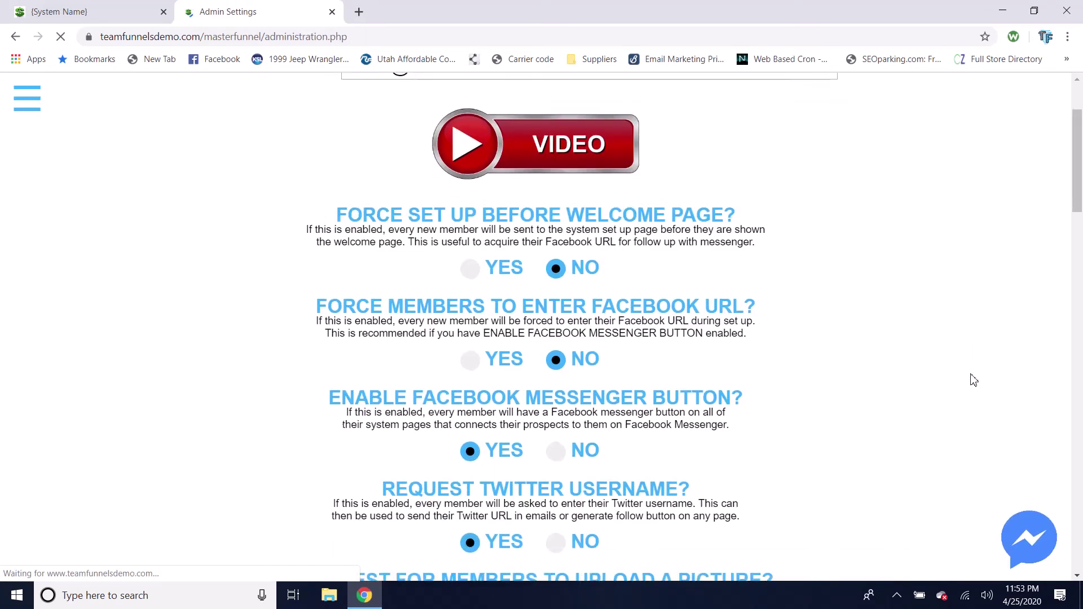
scroll(974, 380, up, 7)
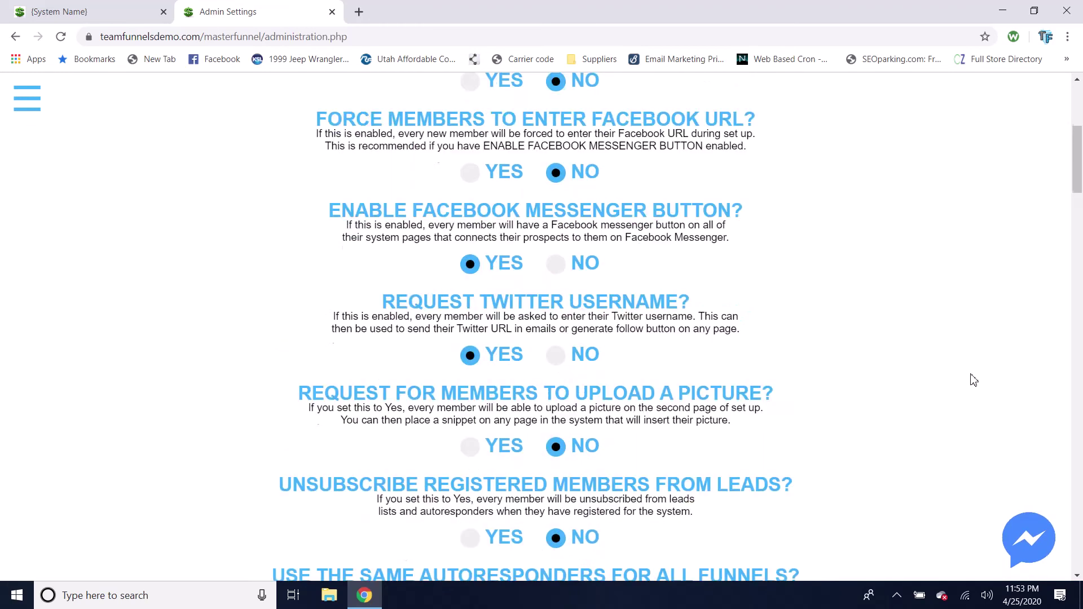
scroll(974, 379, down, 3)
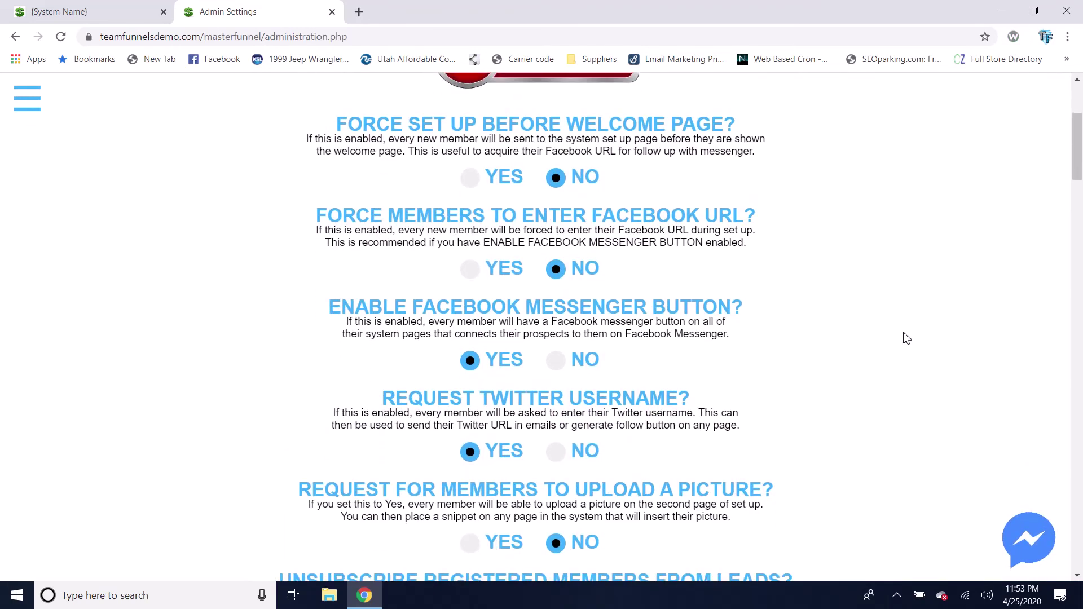
scroll(858, 355, up, 1)
scroll(860, 356, down, 1)
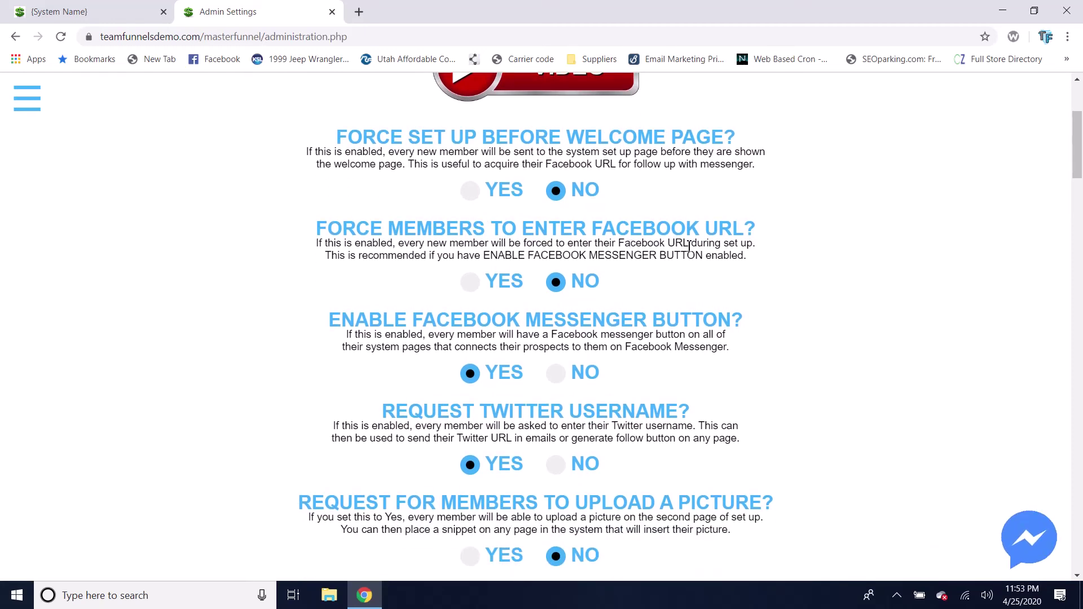
scroll(815, 353, down, 1)
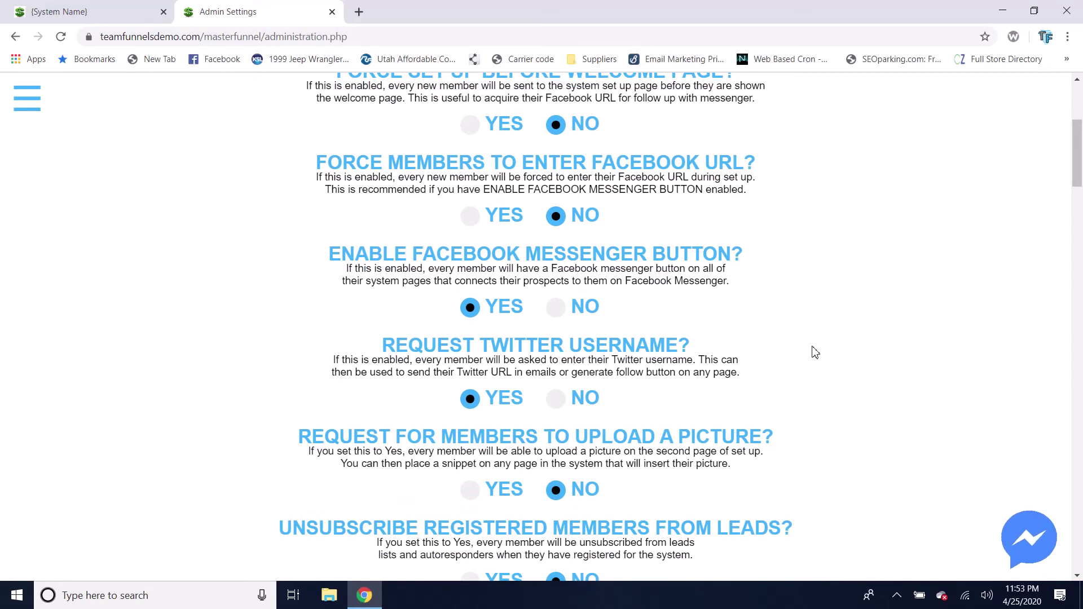
scroll(816, 352, up, 2)
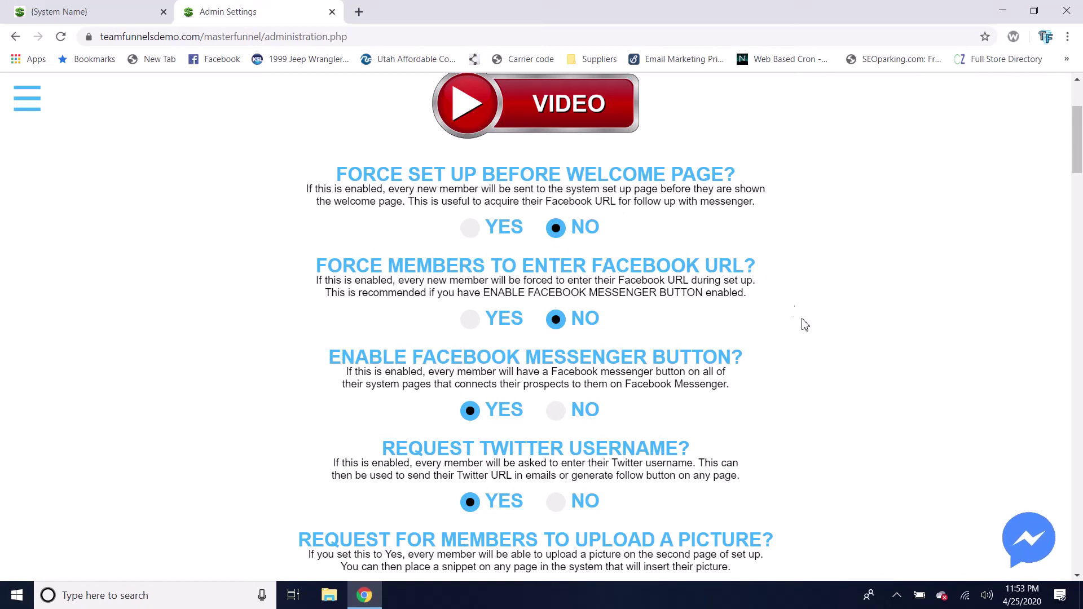
- Review the Facebook Messenger and Twitter username options (both Yes), then the picture upload and unsubscribe options
scroll(804, 323, down, 1)
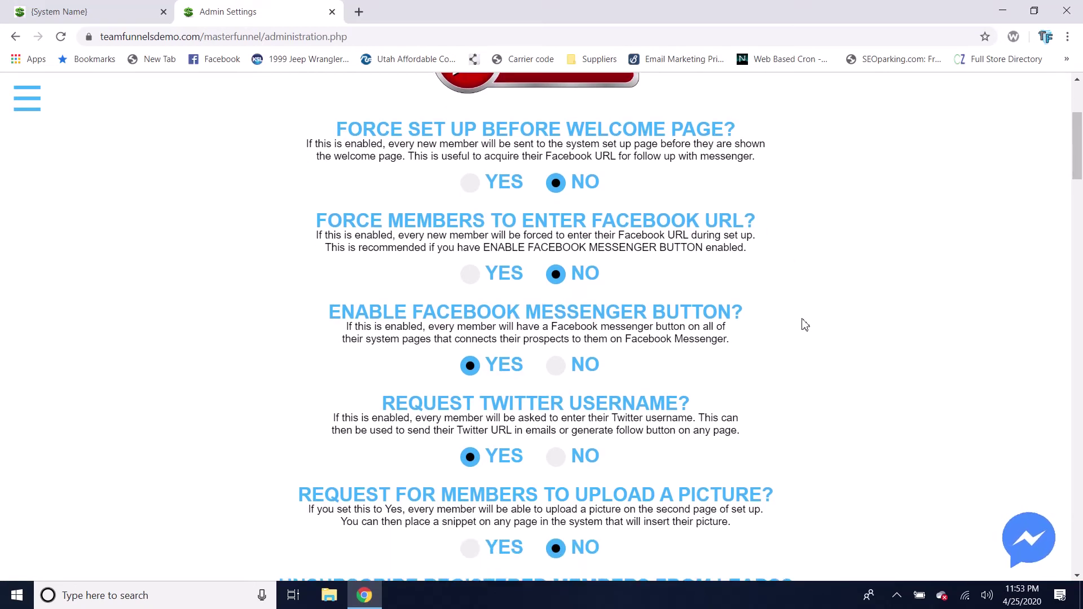
scroll(725, 261, down, 1)
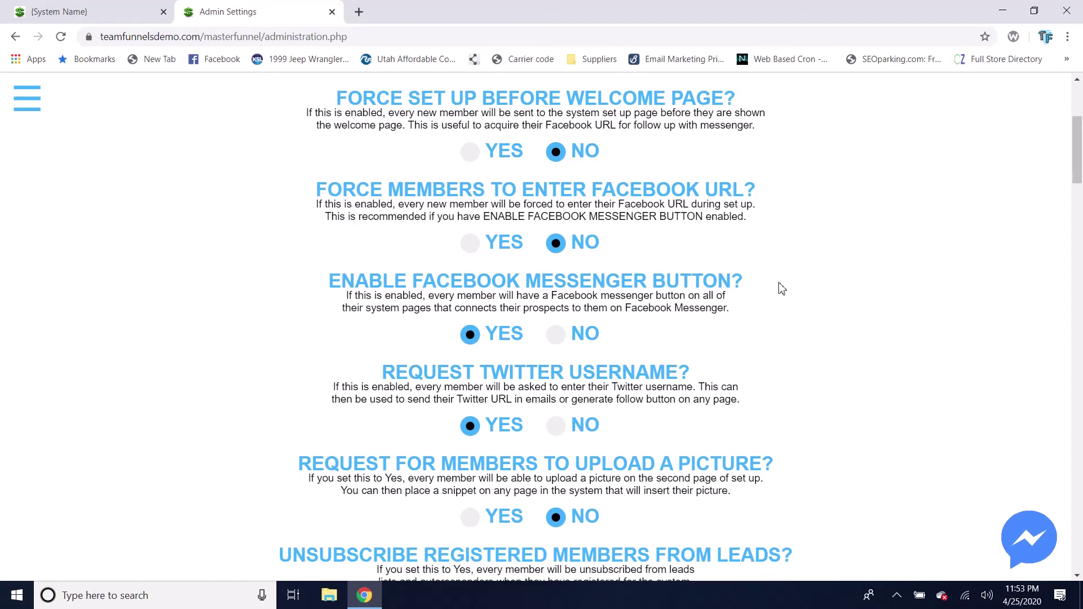
scroll(778, 286, down, 1)
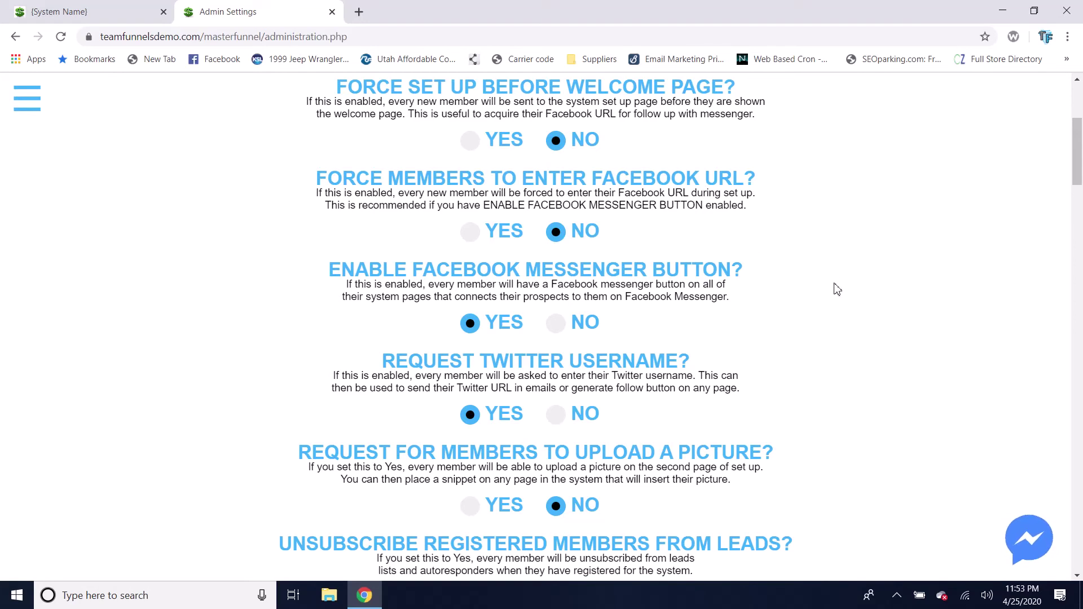
scroll(837, 289, down, 1)
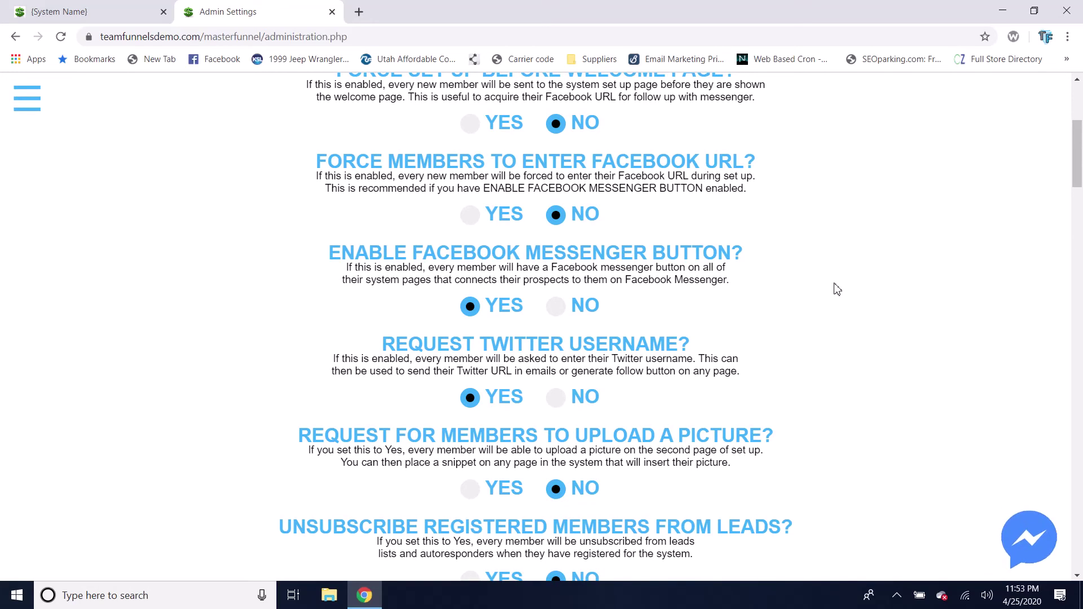
scroll(819, 312, down, 1)
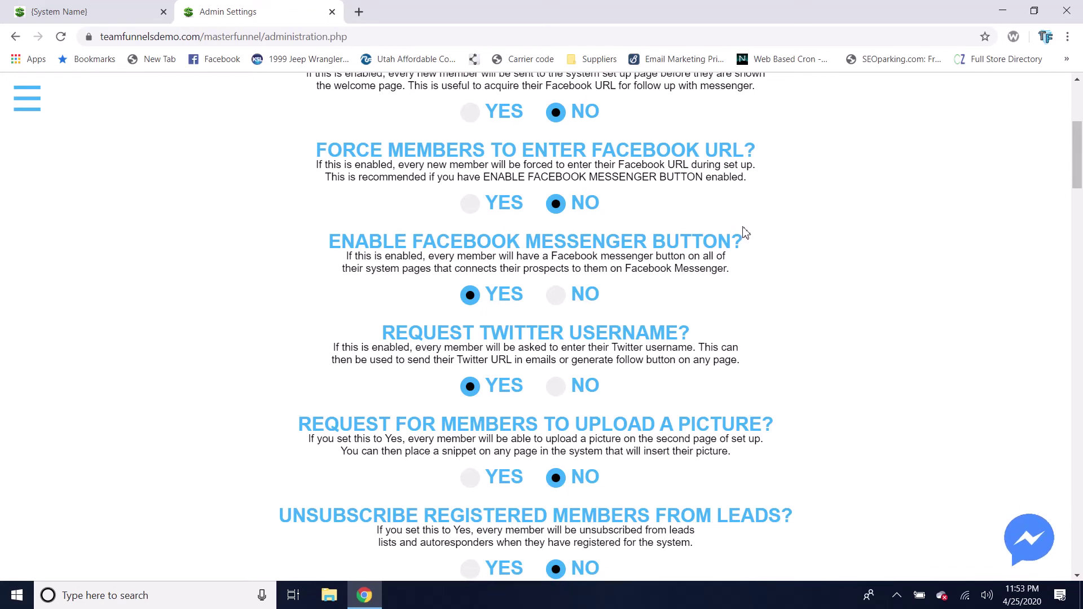
scroll(818, 323, down, 1)
scroll(805, 320, down, 1)
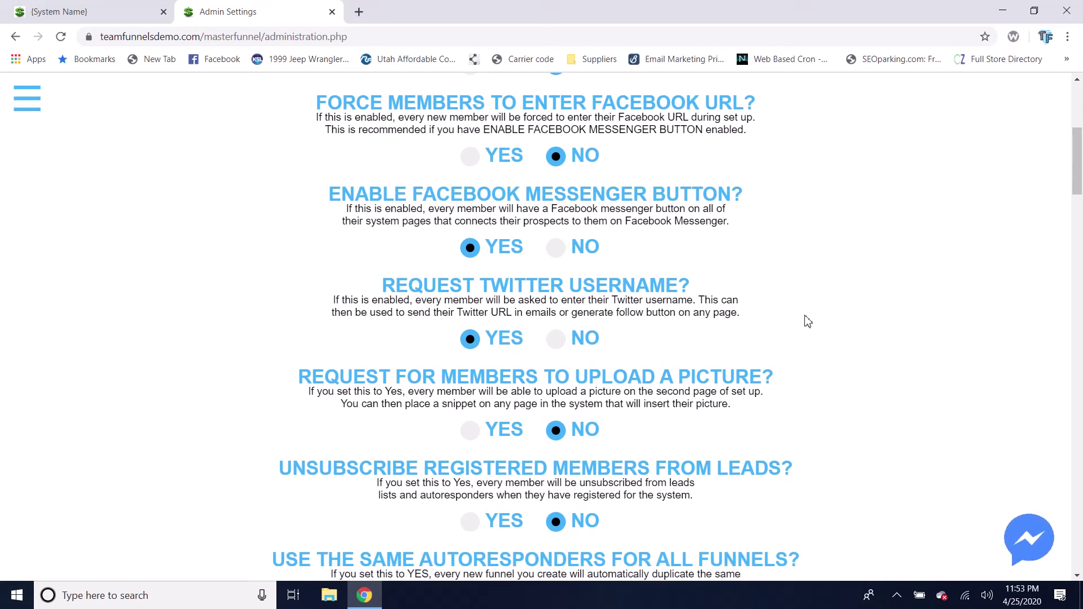
scroll(830, 355, down, 1)
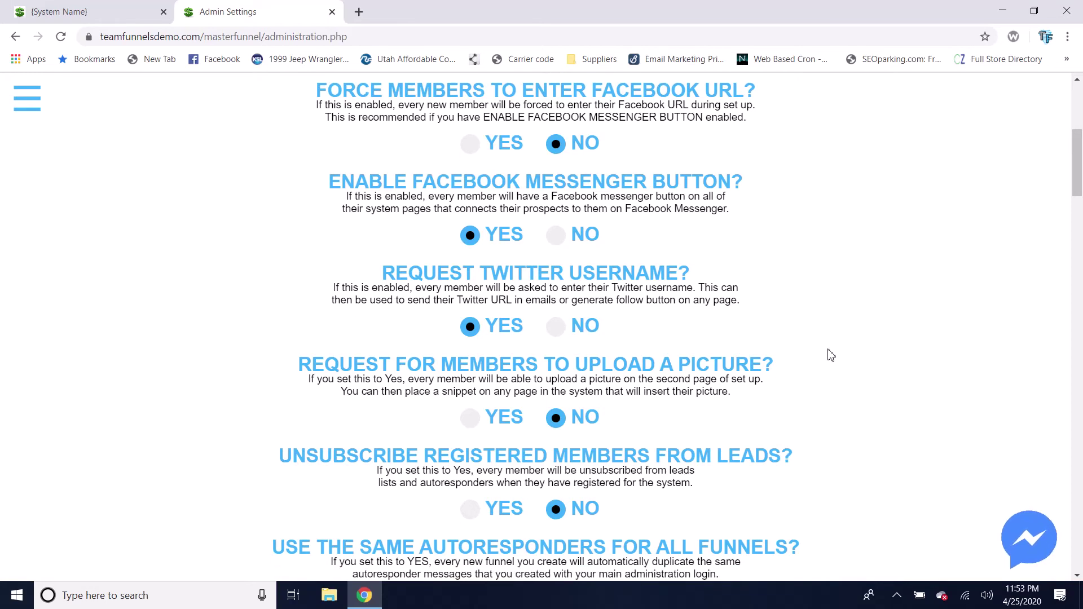
scroll(697, 253, down, 1)
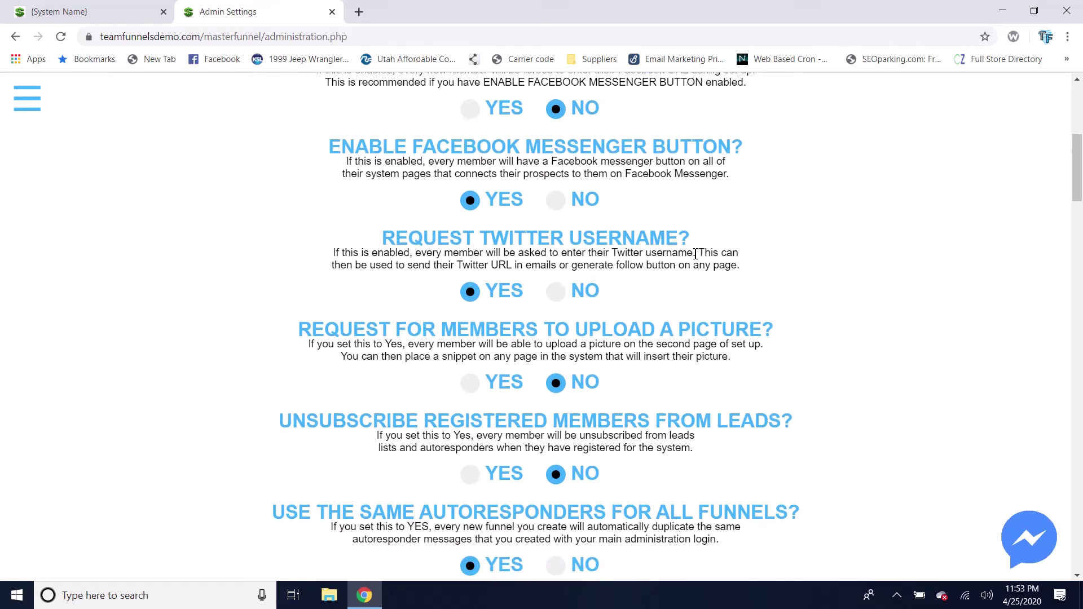
scroll(707, 236, up, 1)
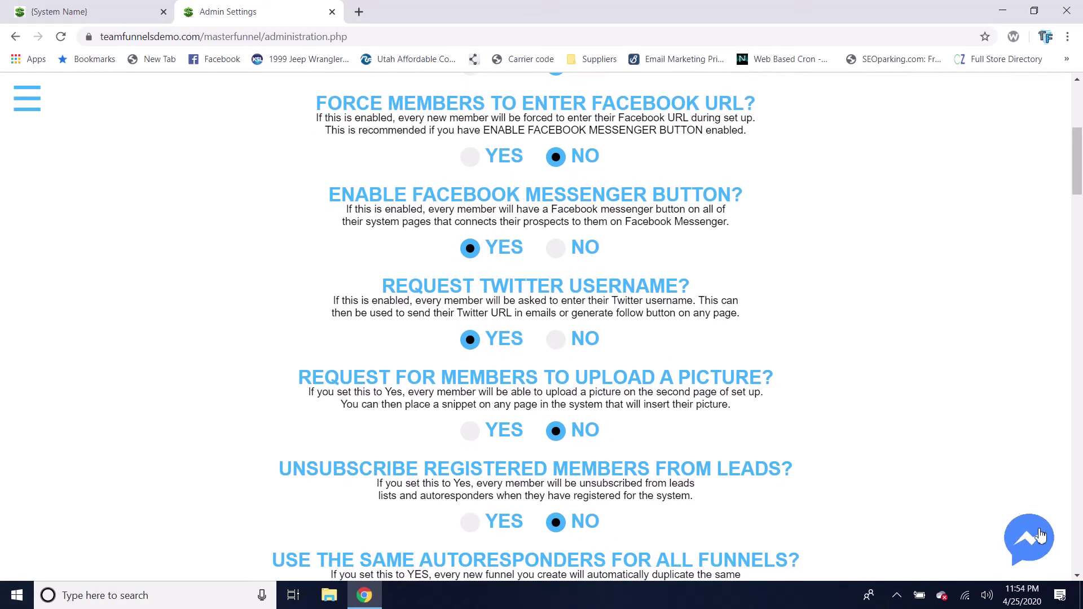
scroll(838, 331, down, 2)
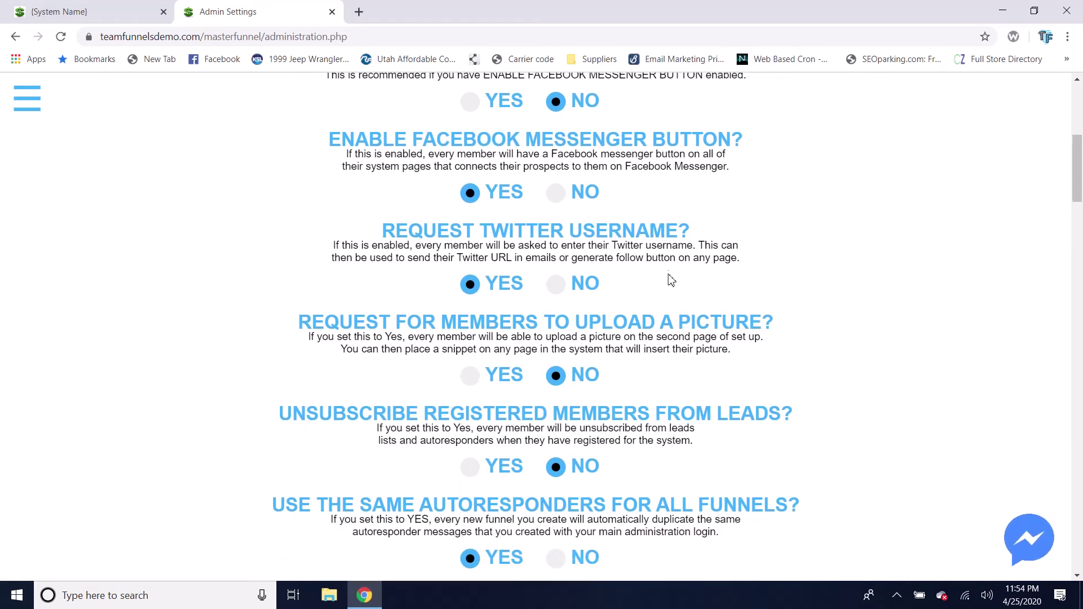
- Review shared and forced email autoresponders (Yes) and SMS (No) down to the main funnel members area setting
scroll(670, 287, down, 3)
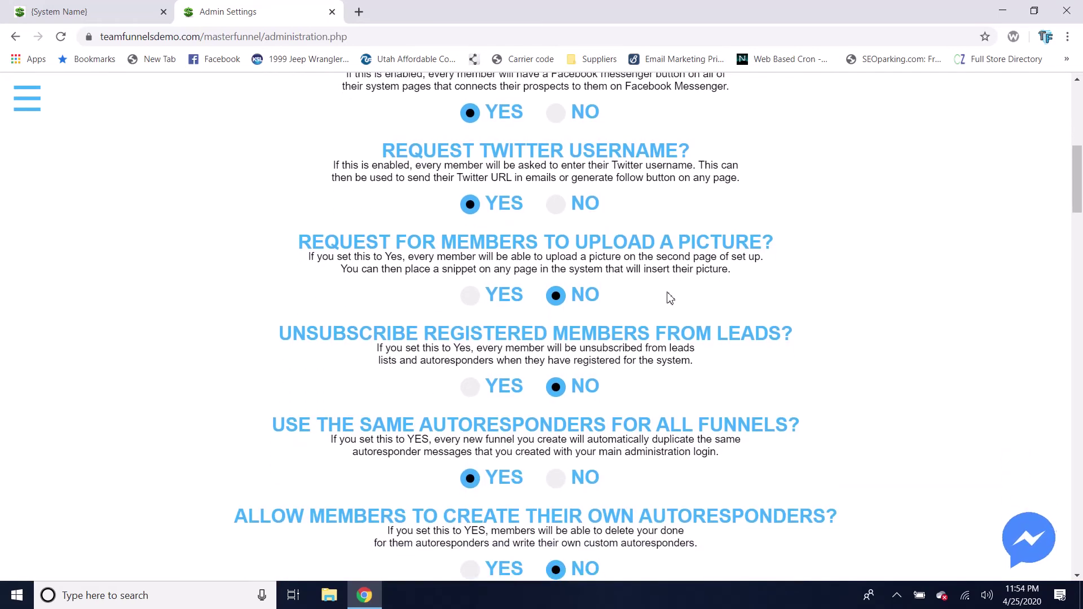
scroll(670, 299, down, 1)
scroll(670, 299, down, 2)
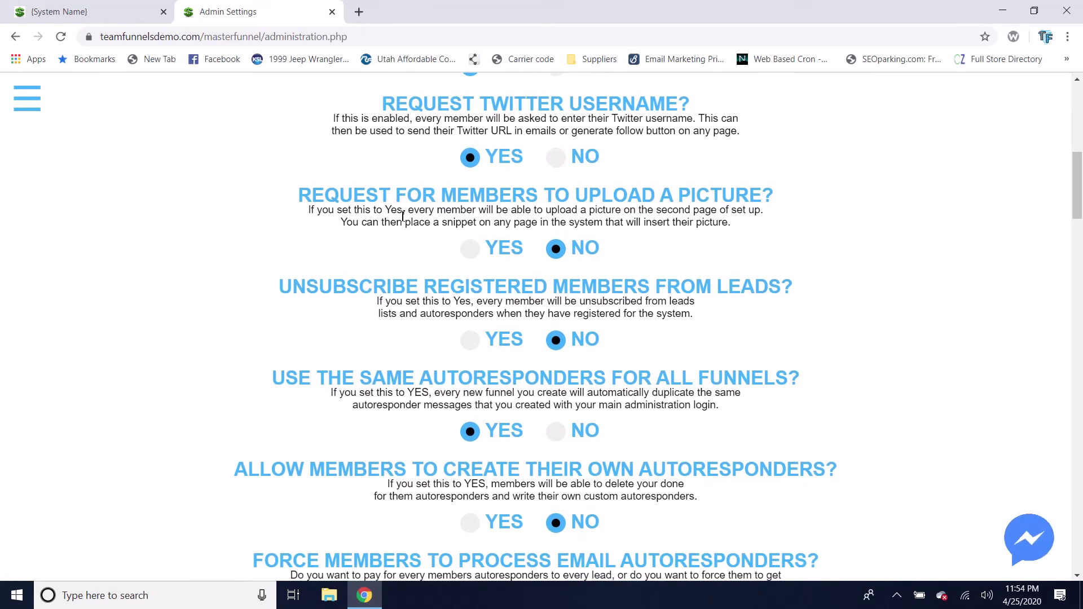
scroll(701, 278, down, 1)
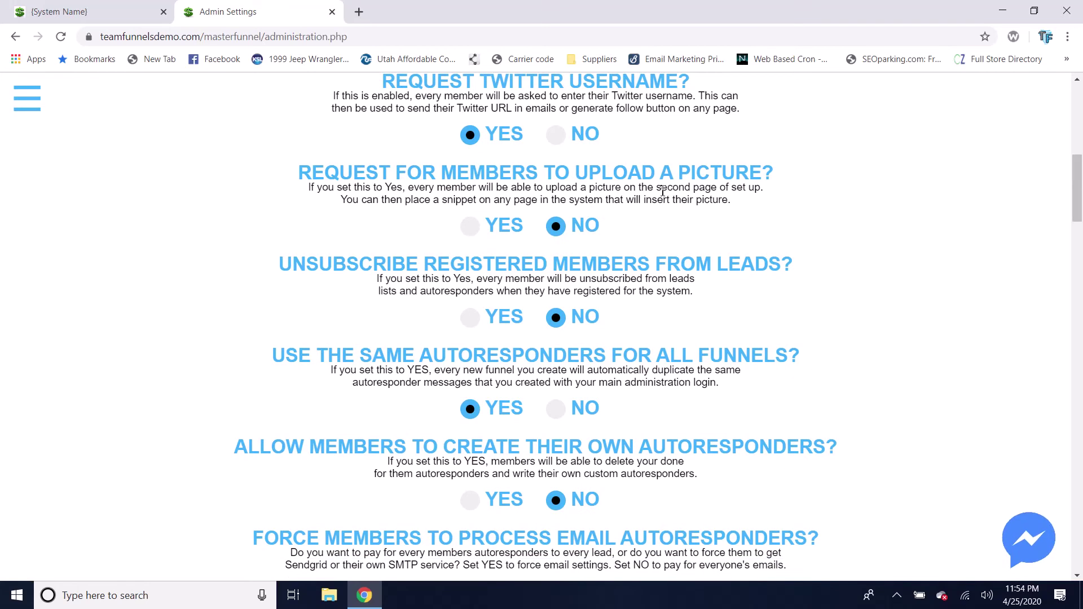
scroll(737, 292, down, 2)
scroll(710, 310, down, 2)
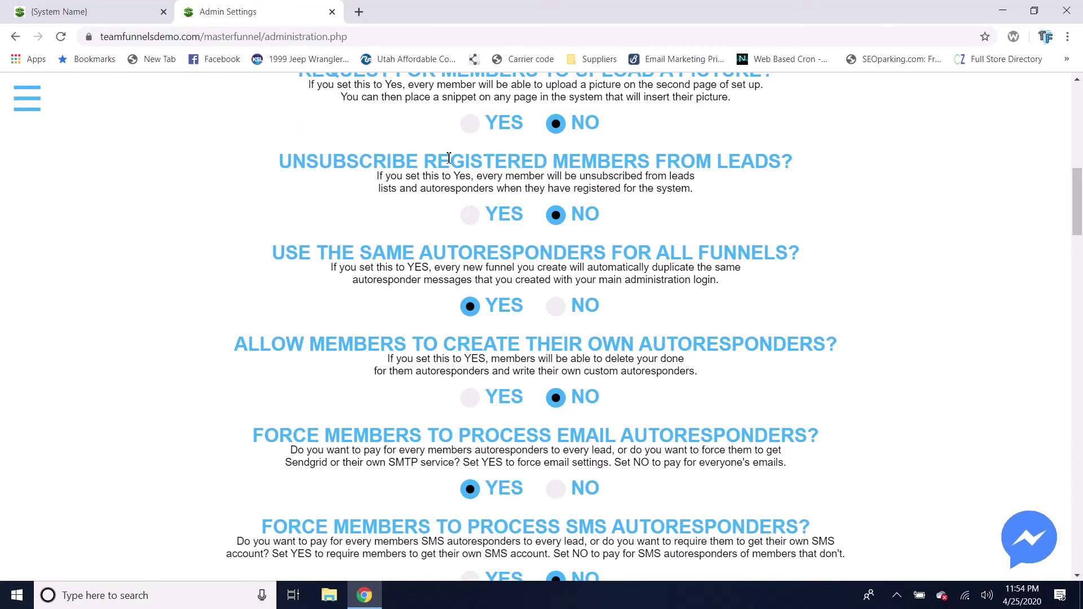
scroll(771, 238, down, 1)
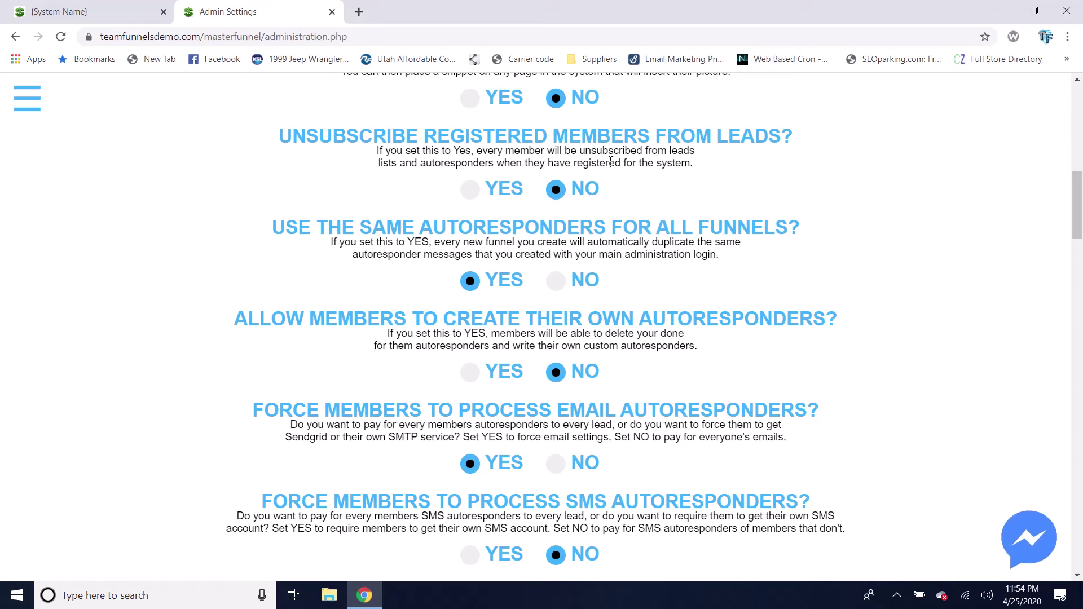
scroll(654, 194, down, 1)
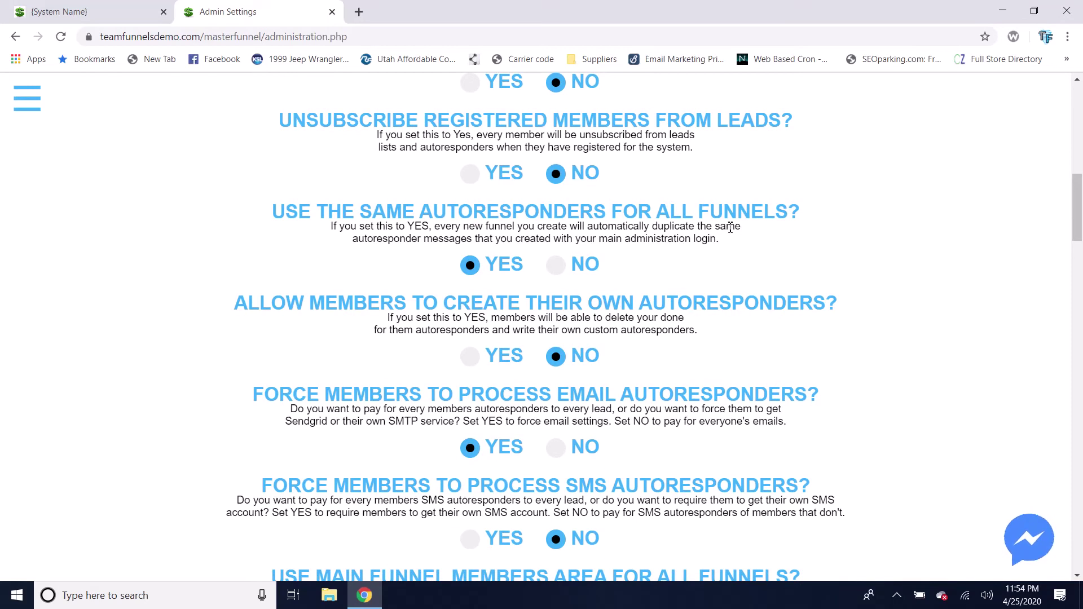
scroll(731, 228, down, 1)
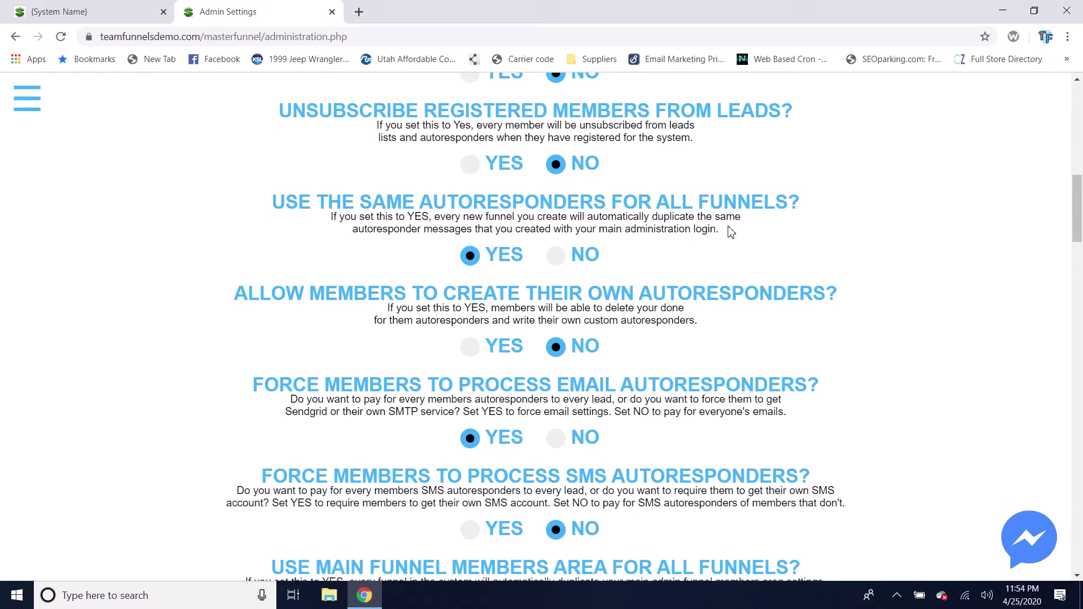
scroll(706, 189, down, 1)
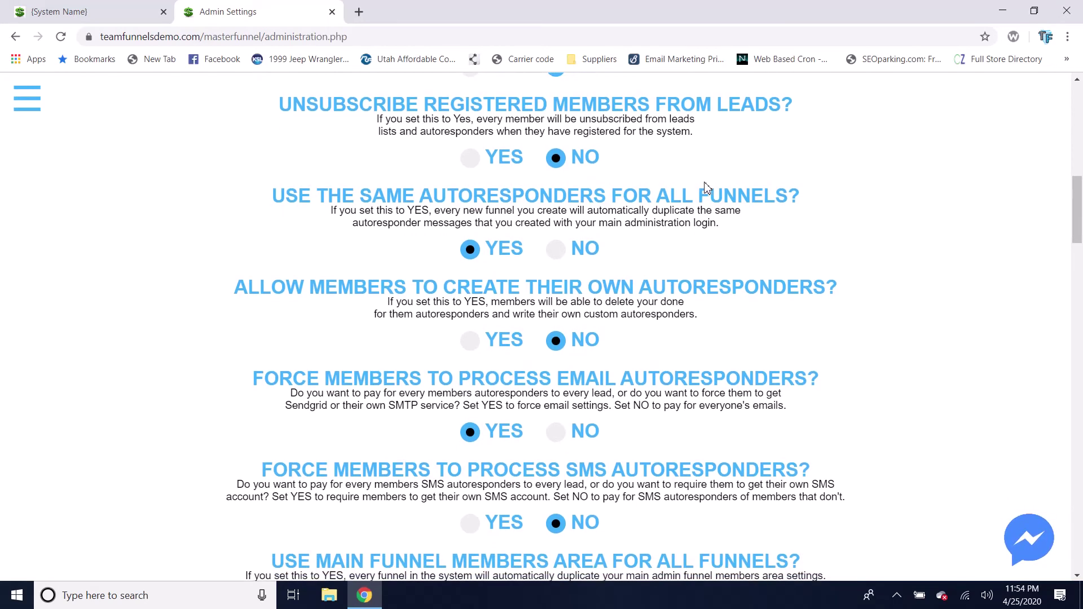
scroll(699, 188, down, 2)
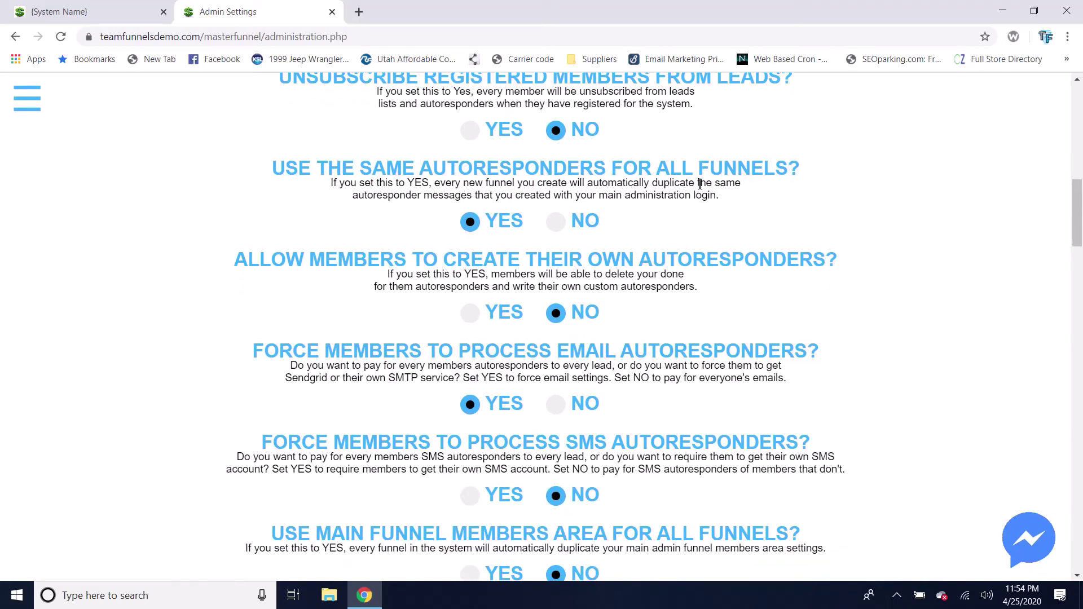
scroll(496, 185, down, 3)
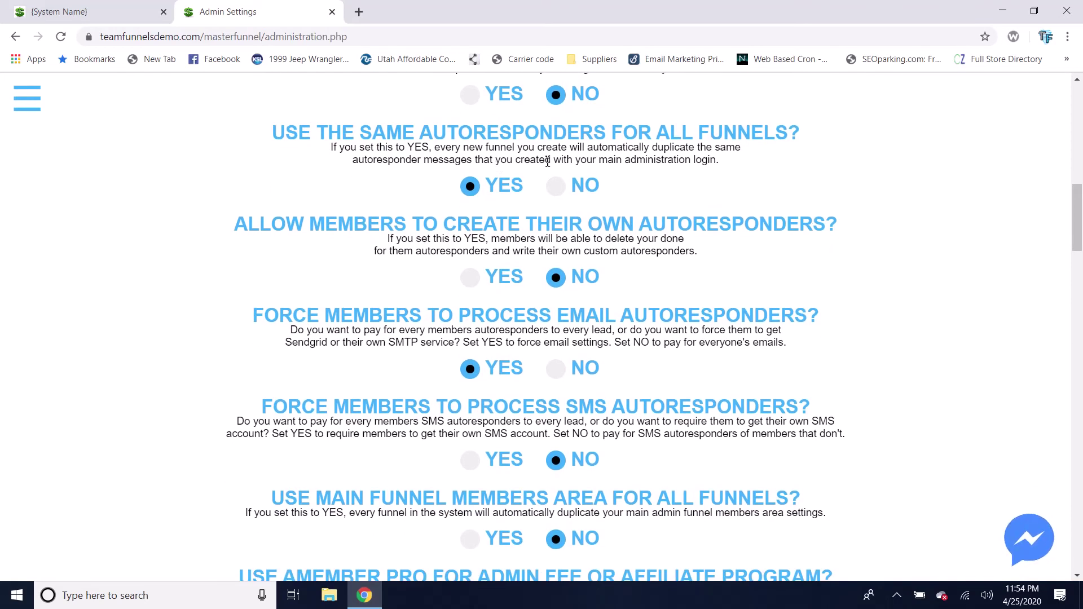
scroll(670, 210, down, 2)
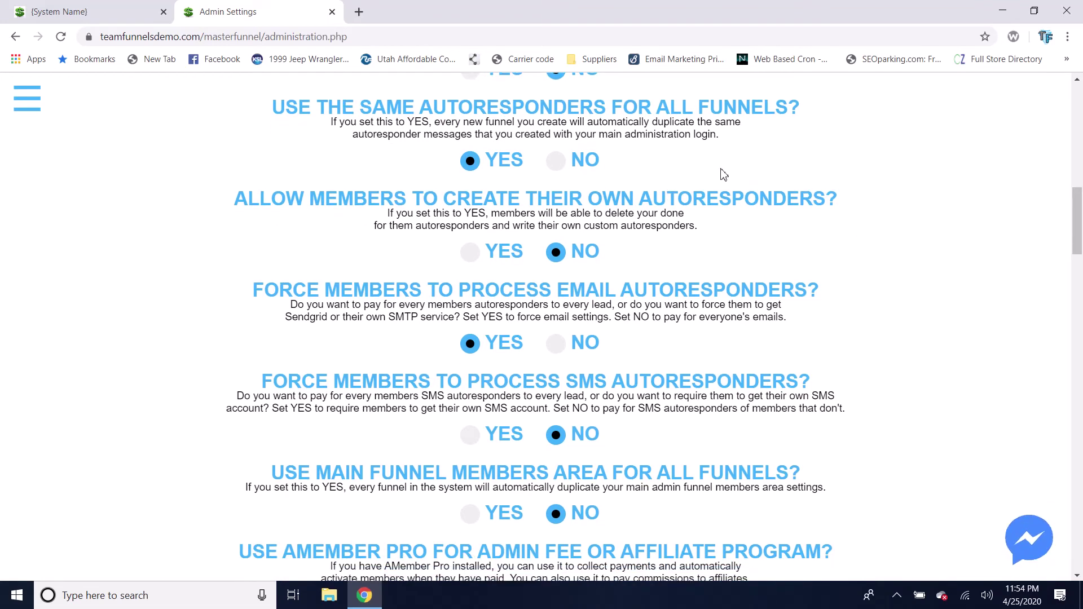
scroll(727, 187, down, 1)
scroll(727, 183, up, 1)
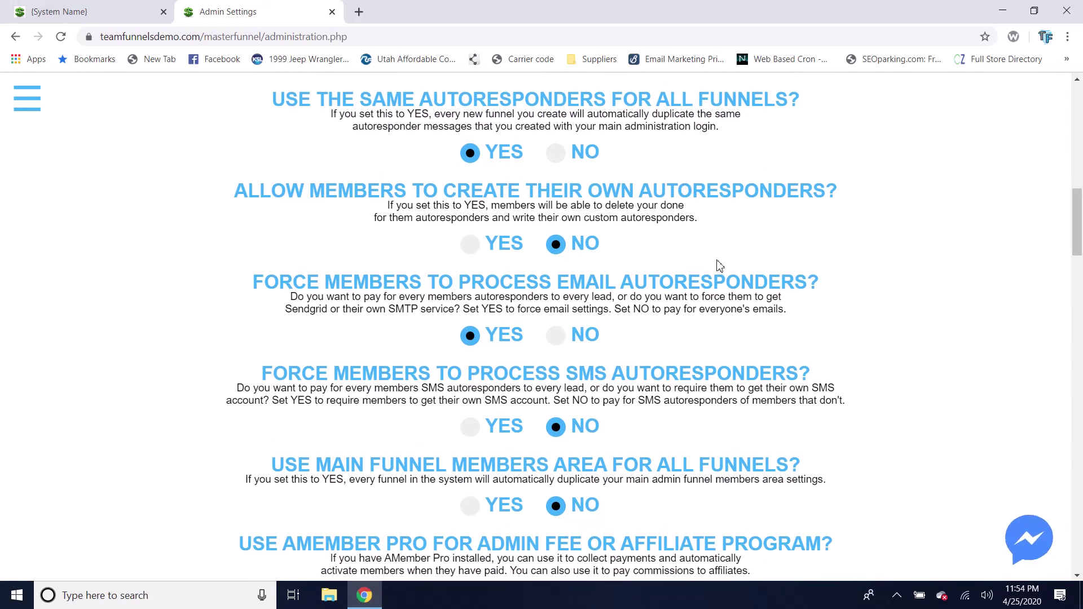
- Review the AMember Pro, admin fee, 100% commissions and external affiliate options, all set to No
scroll(742, 278, down, 3)
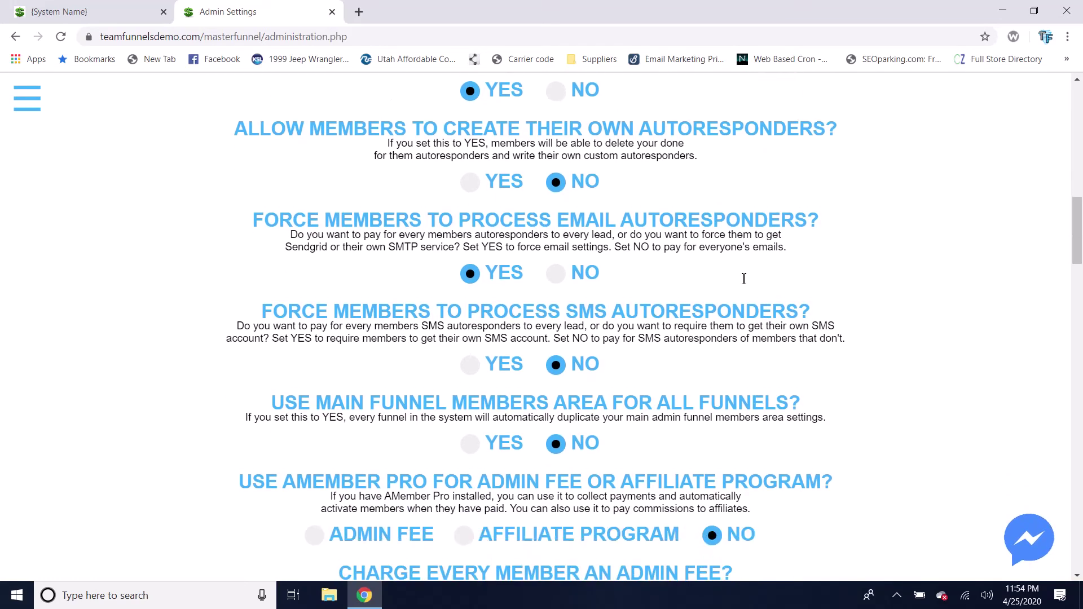
scroll(752, 244, down, 1)
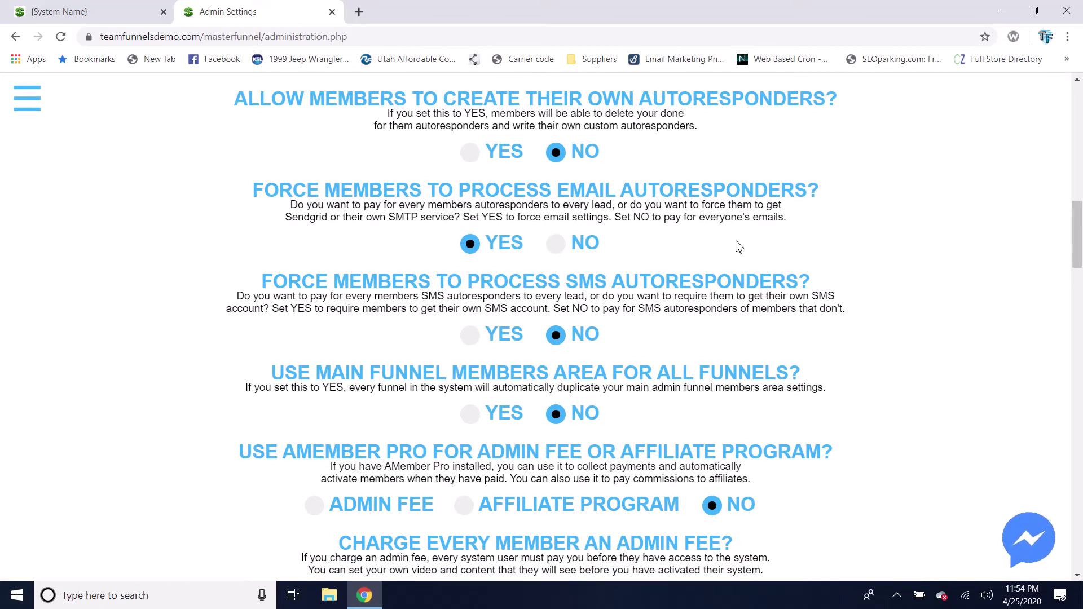
scroll(761, 282, down, 1)
scroll(764, 287, down, 1)
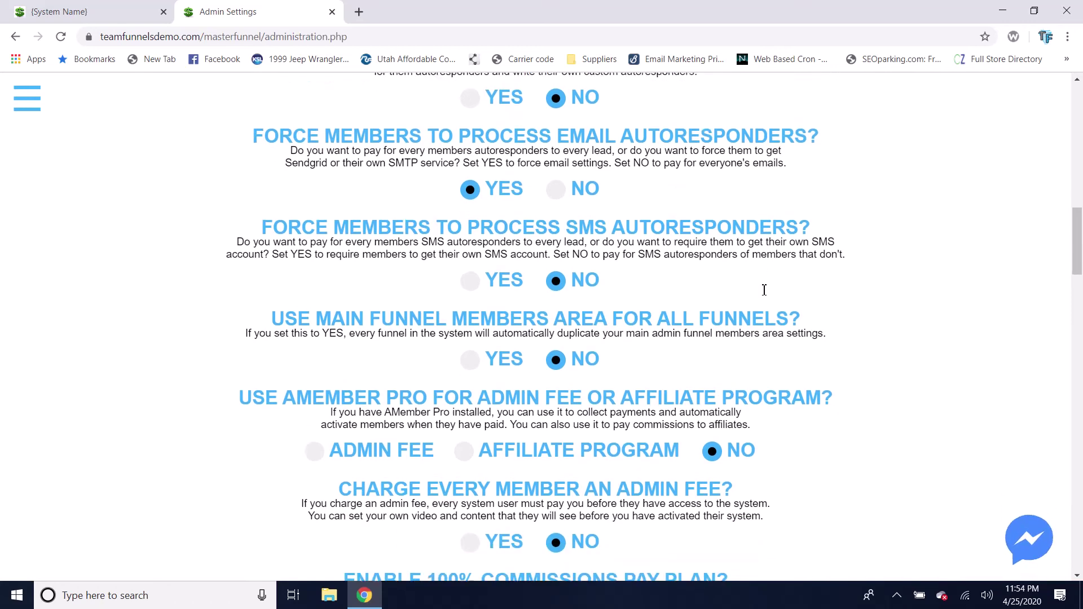
scroll(659, 185, down, 1)
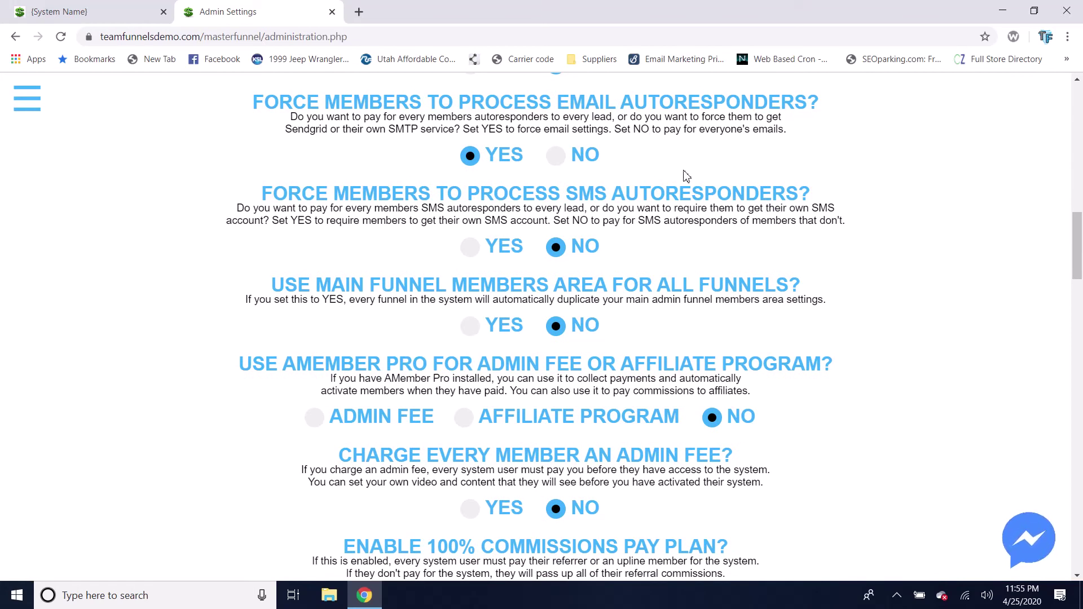
scroll(684, 193, down, 2)
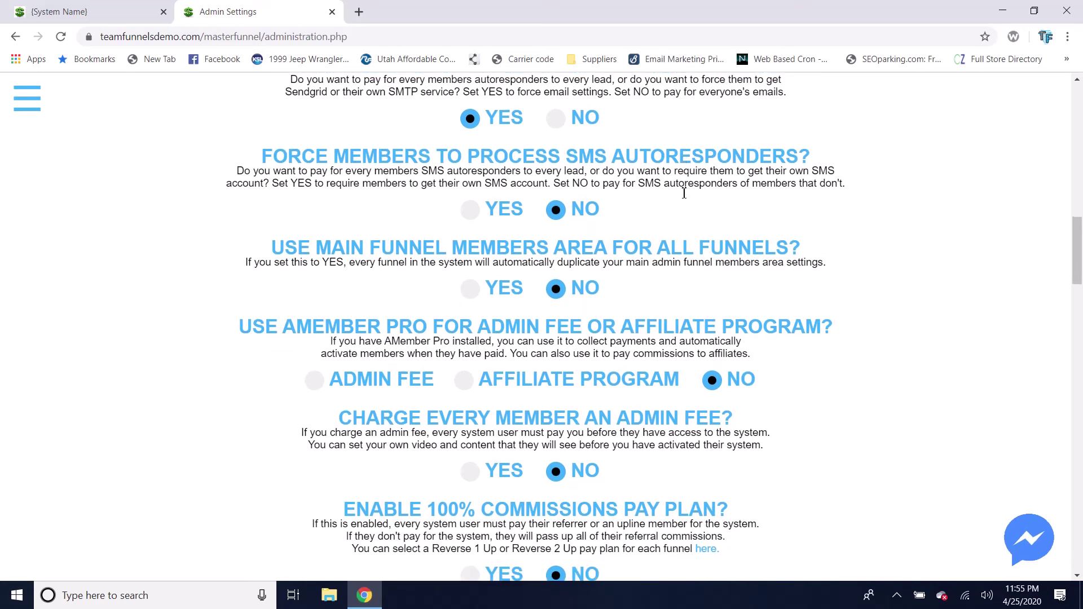
scroll(684, 195, down, 1)
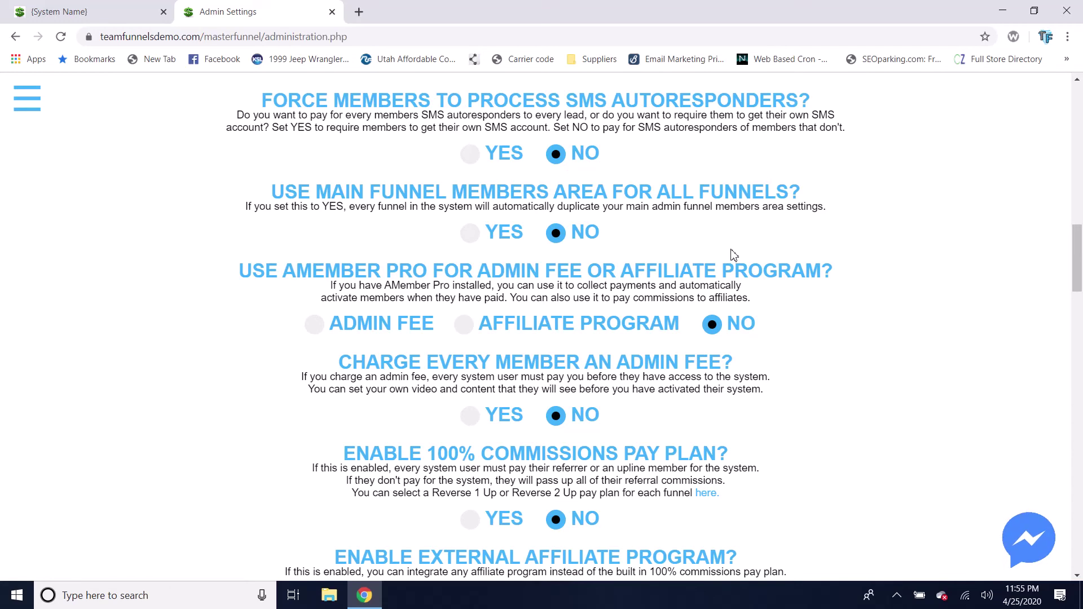
scroll(768, 319, down, 2)
scroll(770, 321, down, 2)
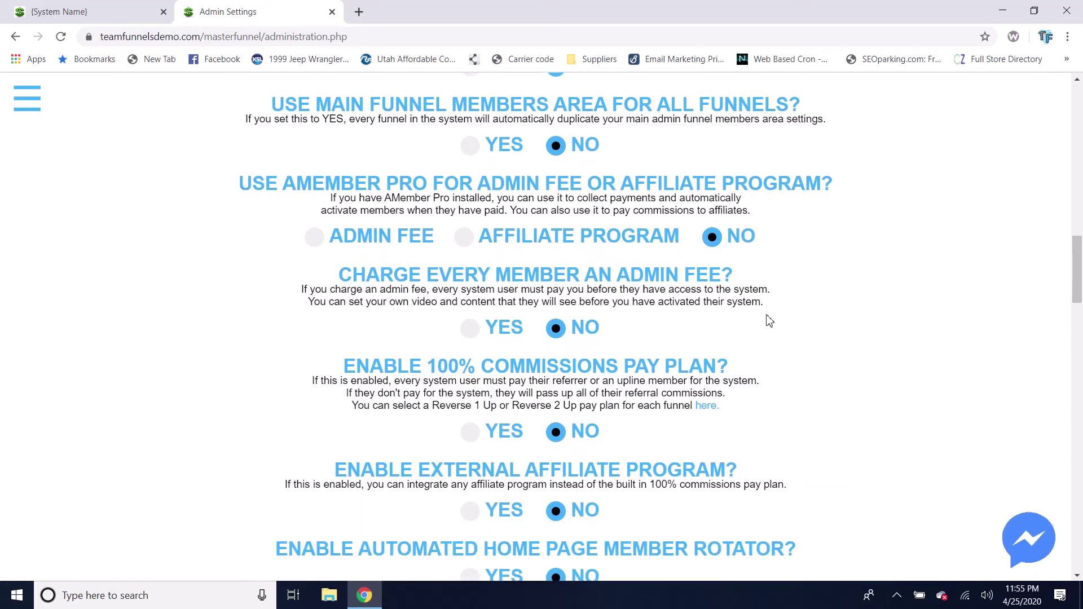